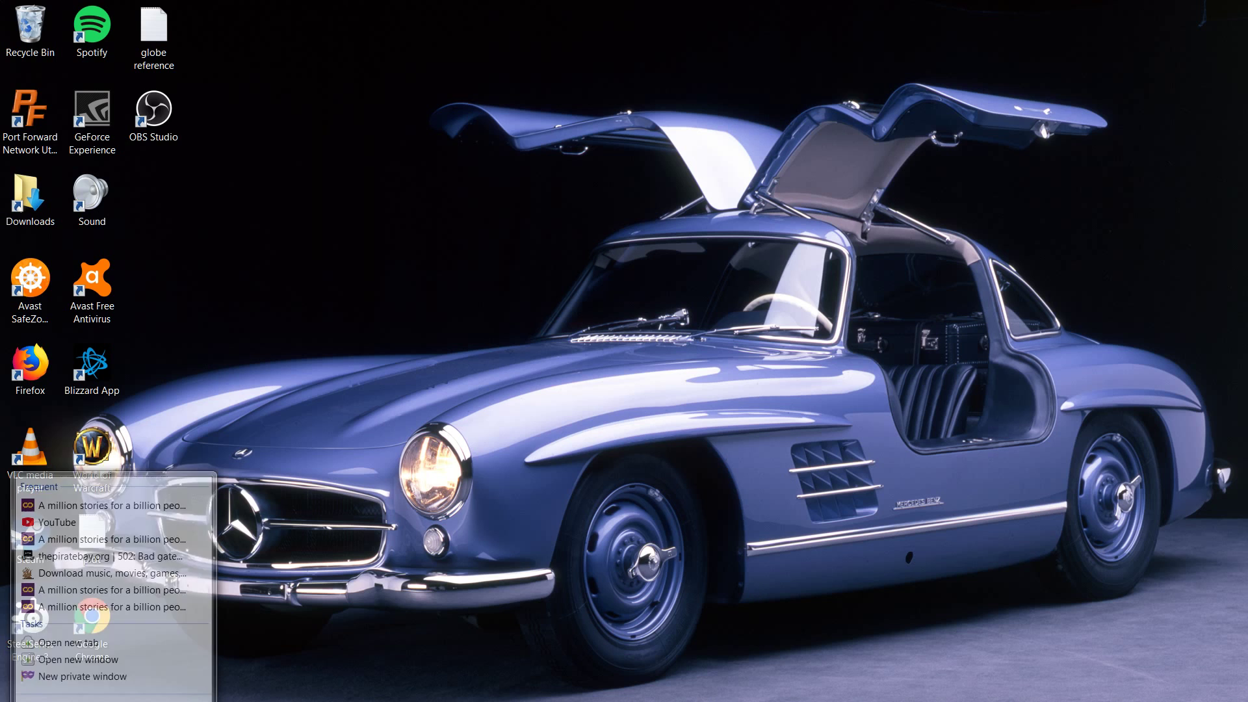
Open a private Firefox window and go to portforward.com's Network Utilities download page
{"action": "left_click", "coordinate": [101, 670]}
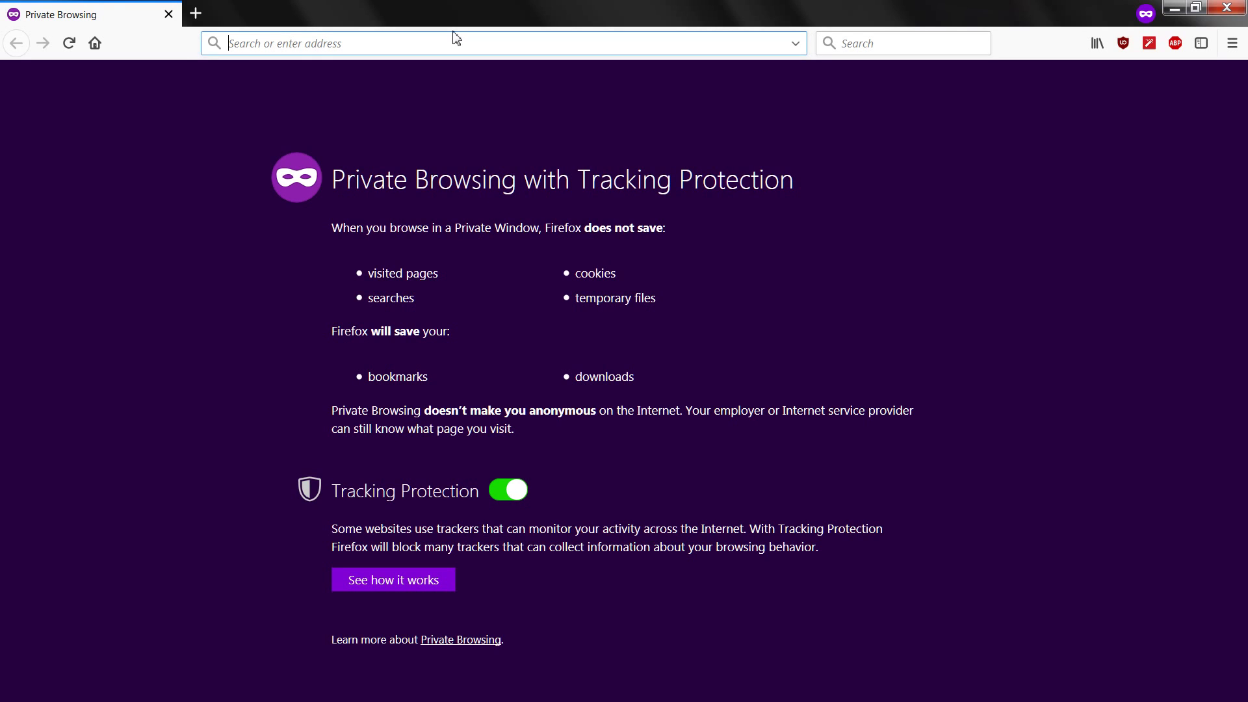
{"action": "type", "text": "portforward.com/"}
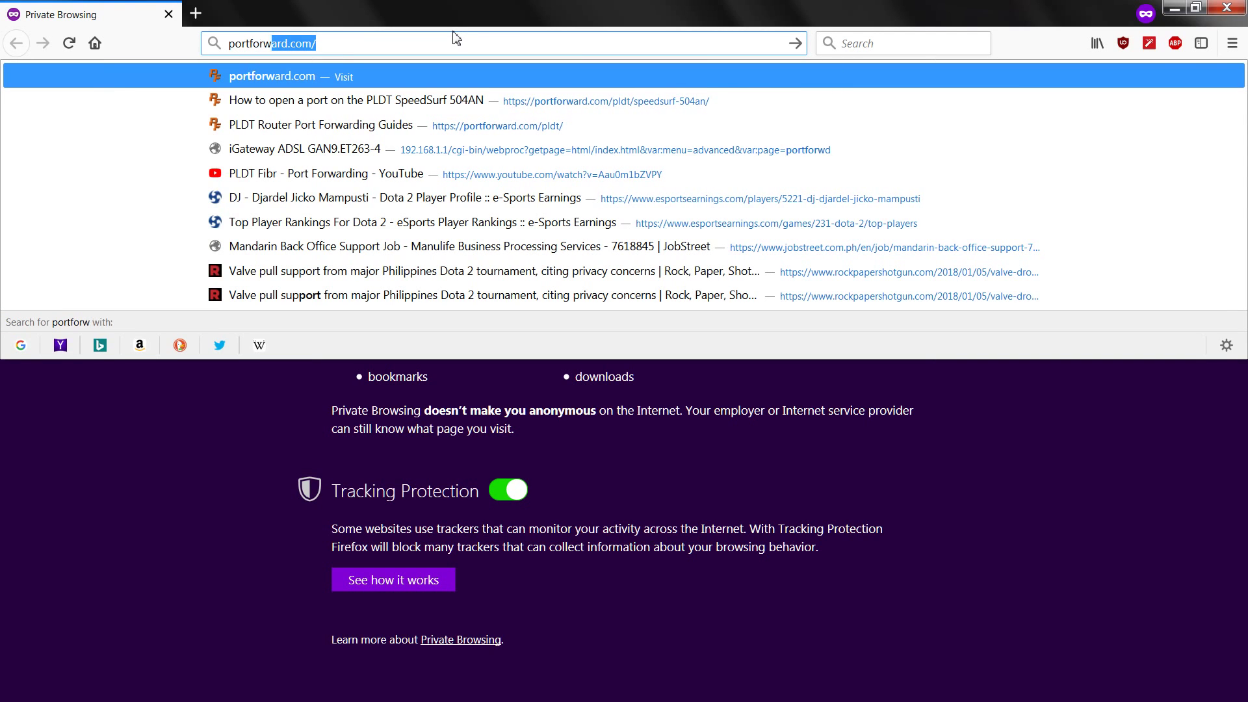
{"action": "key", "text": "Return"}
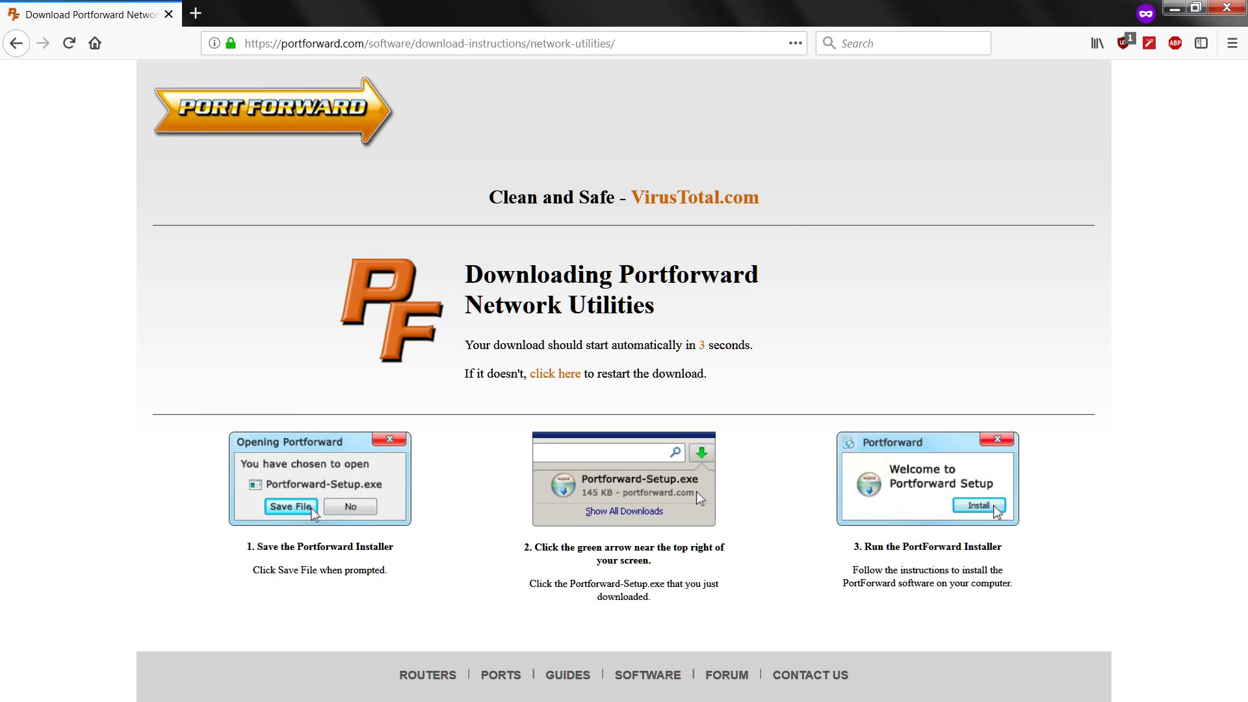
Launch Port Forward Network Utilities, dismiss the save-file prompt, and continue in trial mode
{"action": "key", "text": "super"}
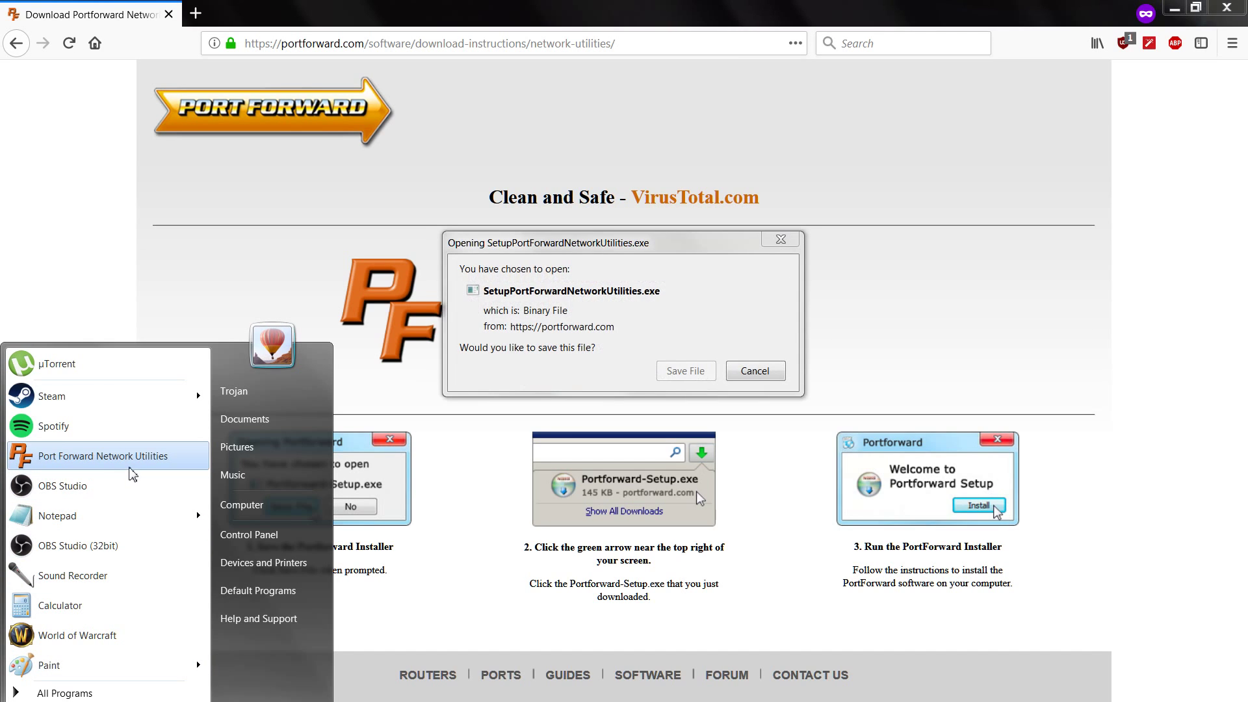
{"action": "left_click", "coordinate": [85, 463]}
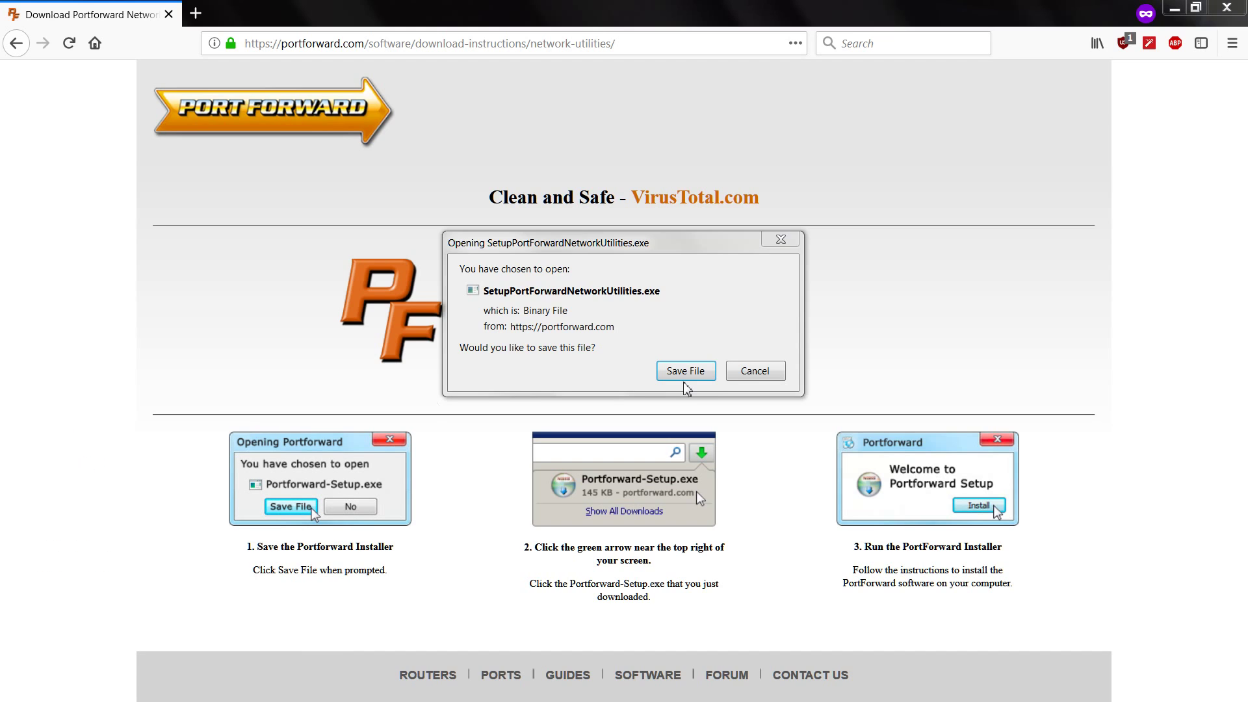
{"action": "left_click", "coordinate": [748, 372]}
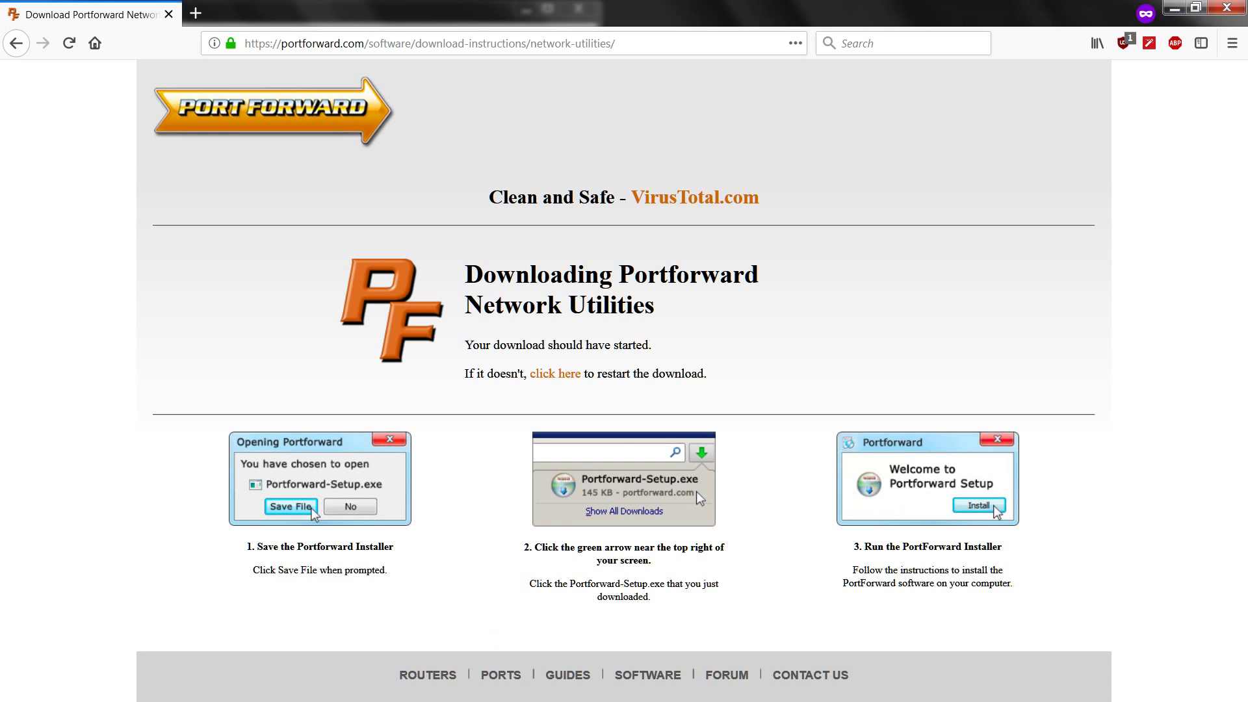
{"action": "left_click_drag", "start_coordinate": [172, 13], "coordinate": [321, 151]}
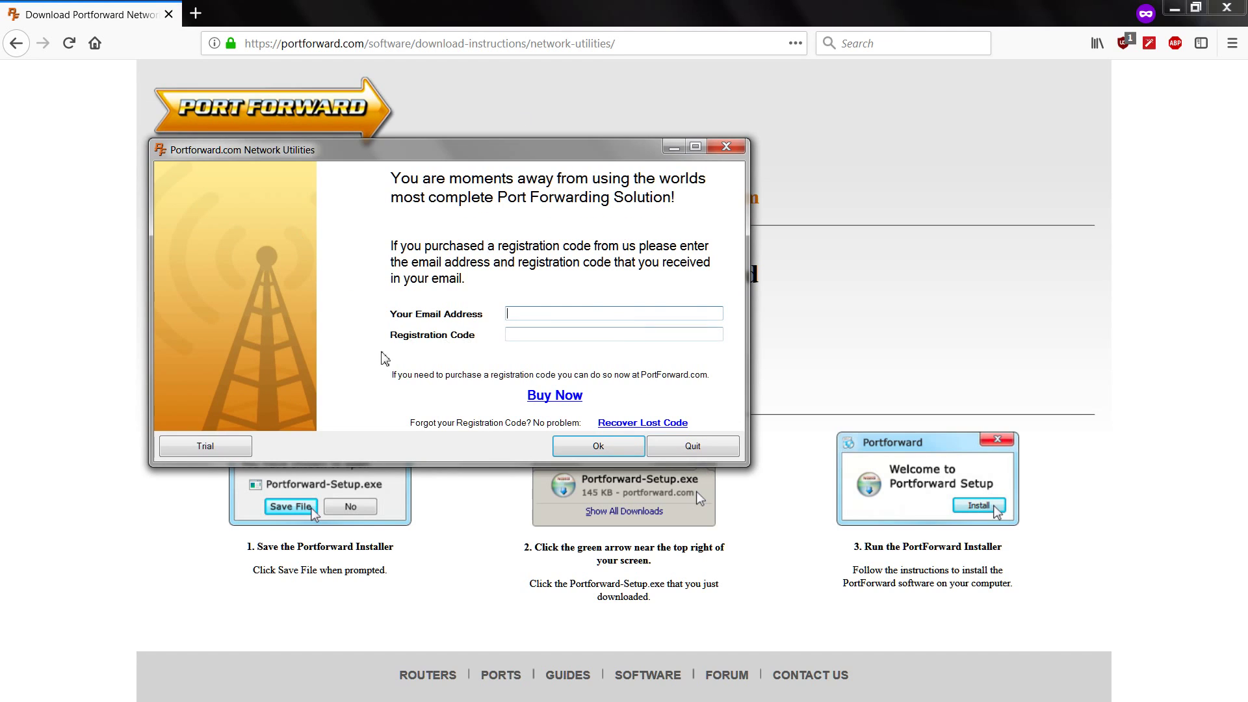
{"action": "left_click", "coordinate": [237, 452]}
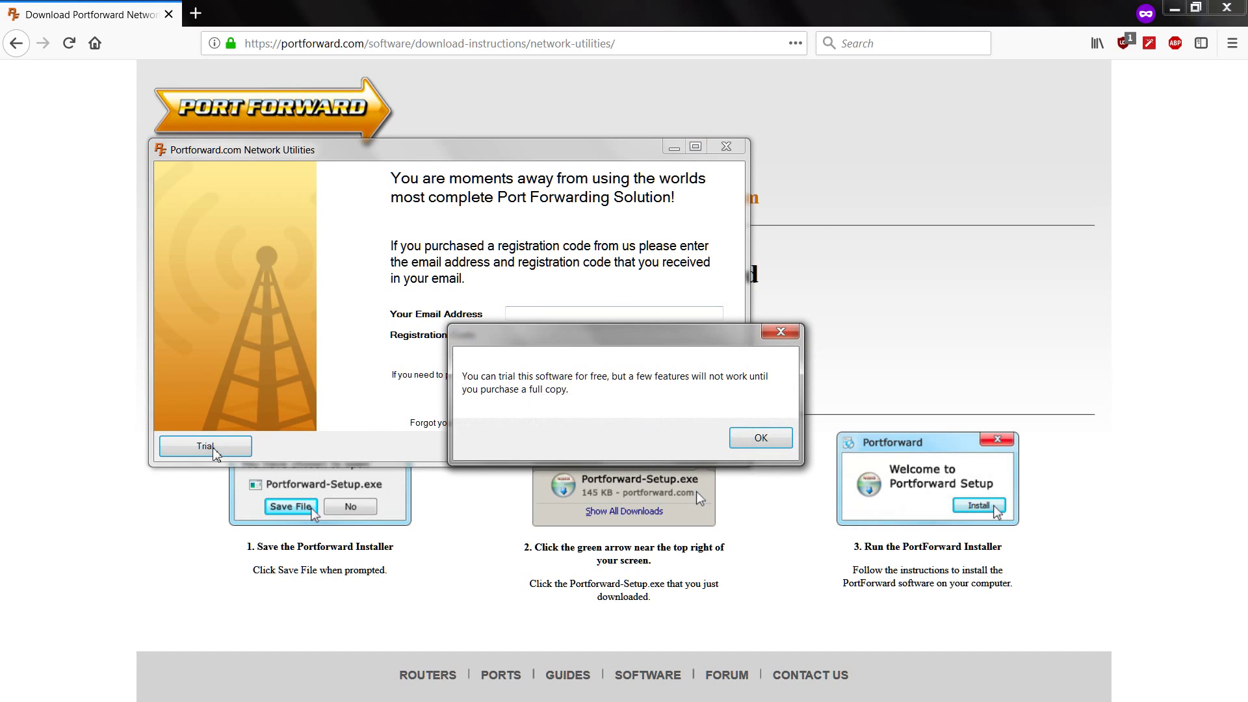
{"action": "left_click", "coordinate": [763, 438]}
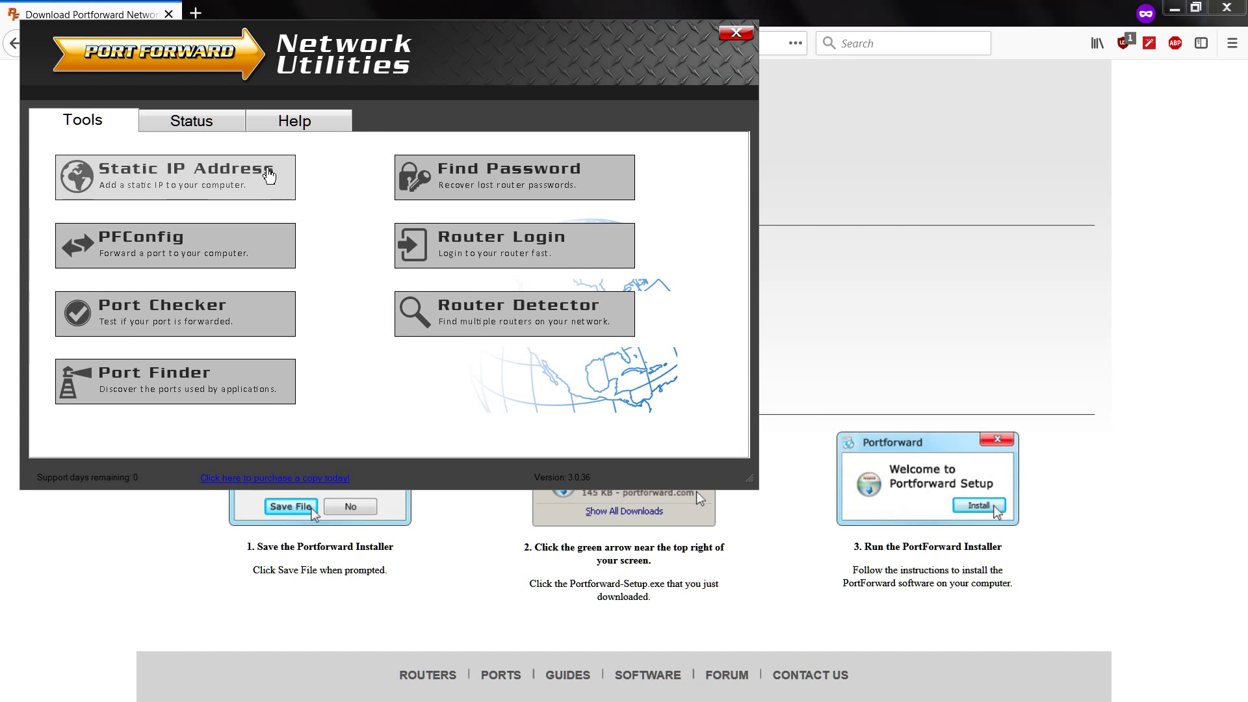
Make the Local Area Connection static at its current IP 192.168.1.2 and apply the changes
{"action": "left_click", "coordinate": [156, 182]}
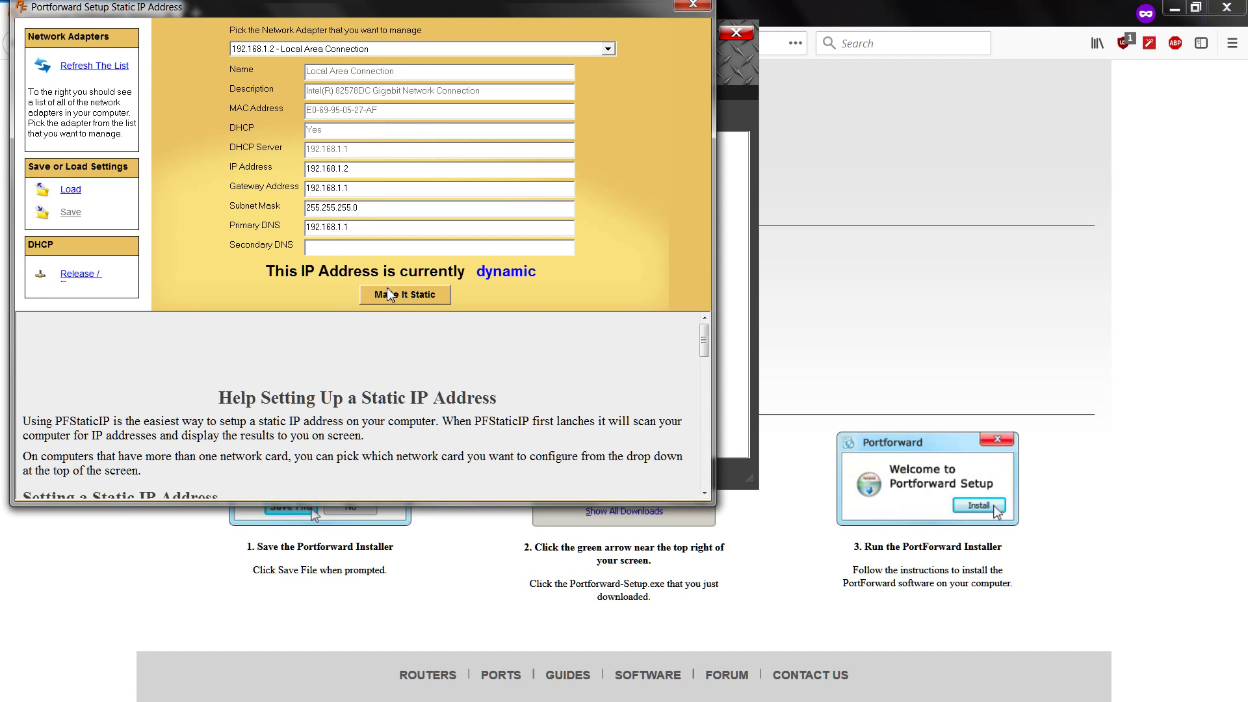
{"action": "left_click", "coordinate": [413, 298]}
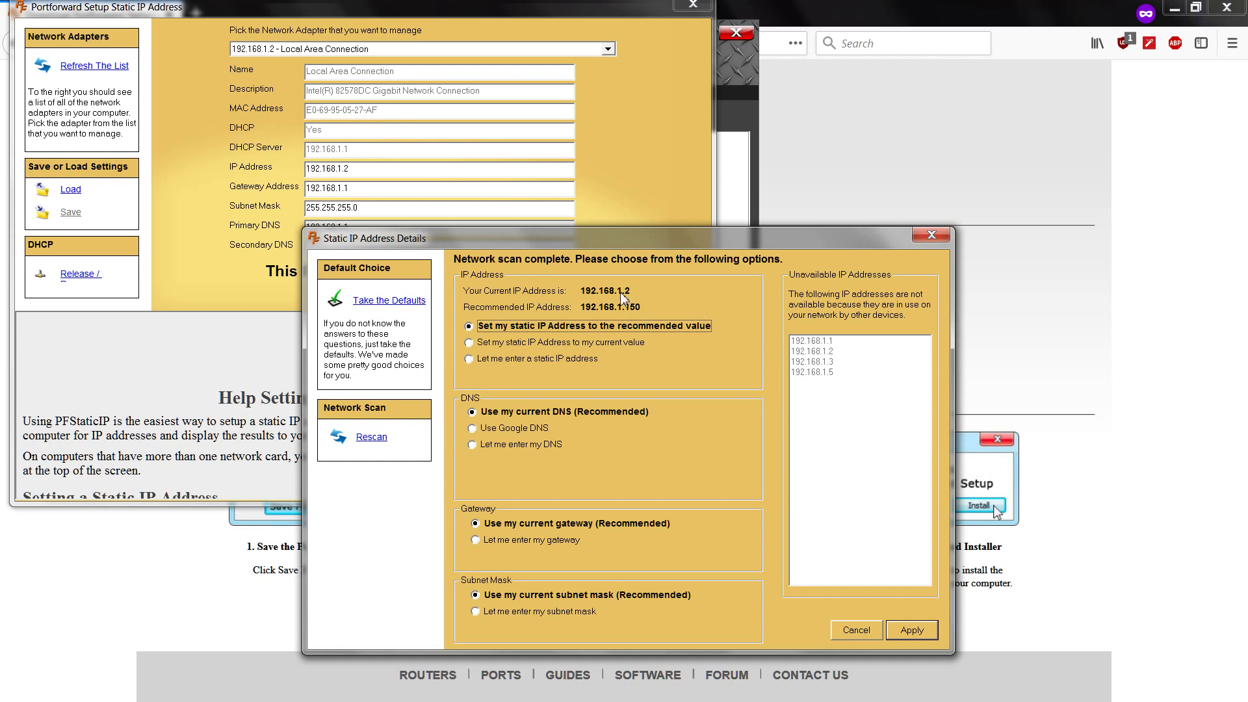
{"action": "left_click", "coordinate": [480, 345]}
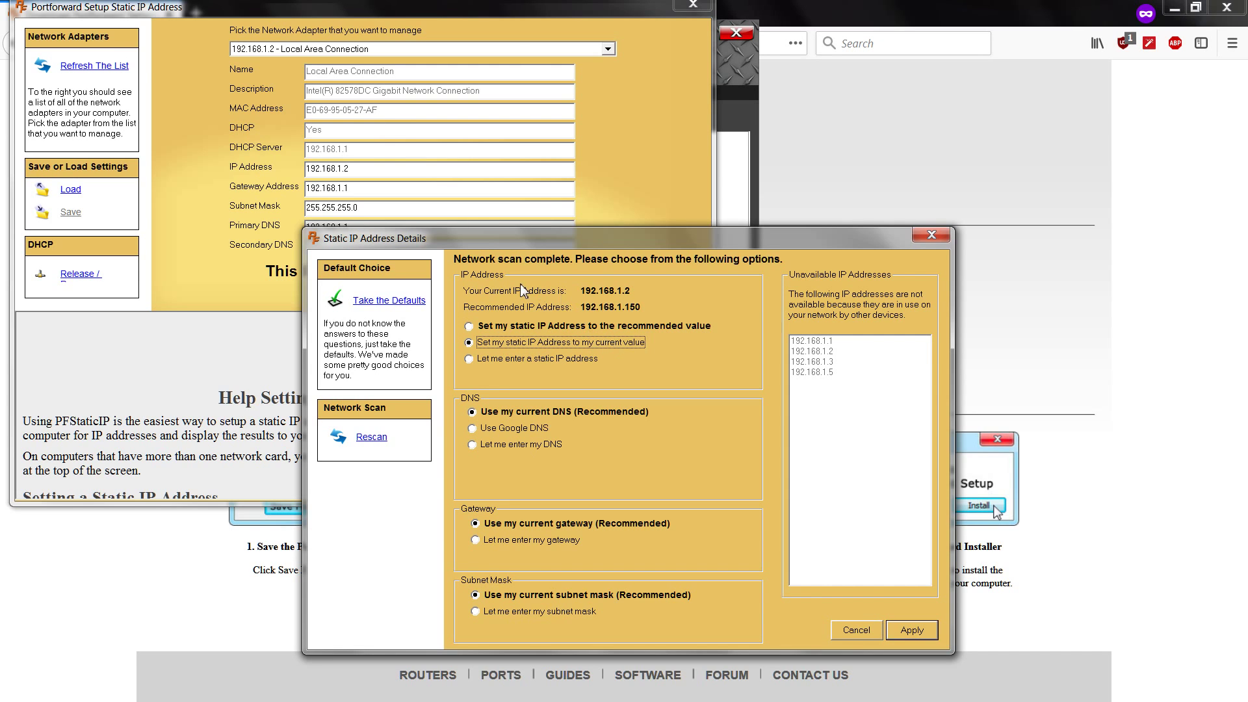
{"action": "left_click", "coordinate": [905, 634]}
{"action": "left_click", "coordinate": [342, 294]}
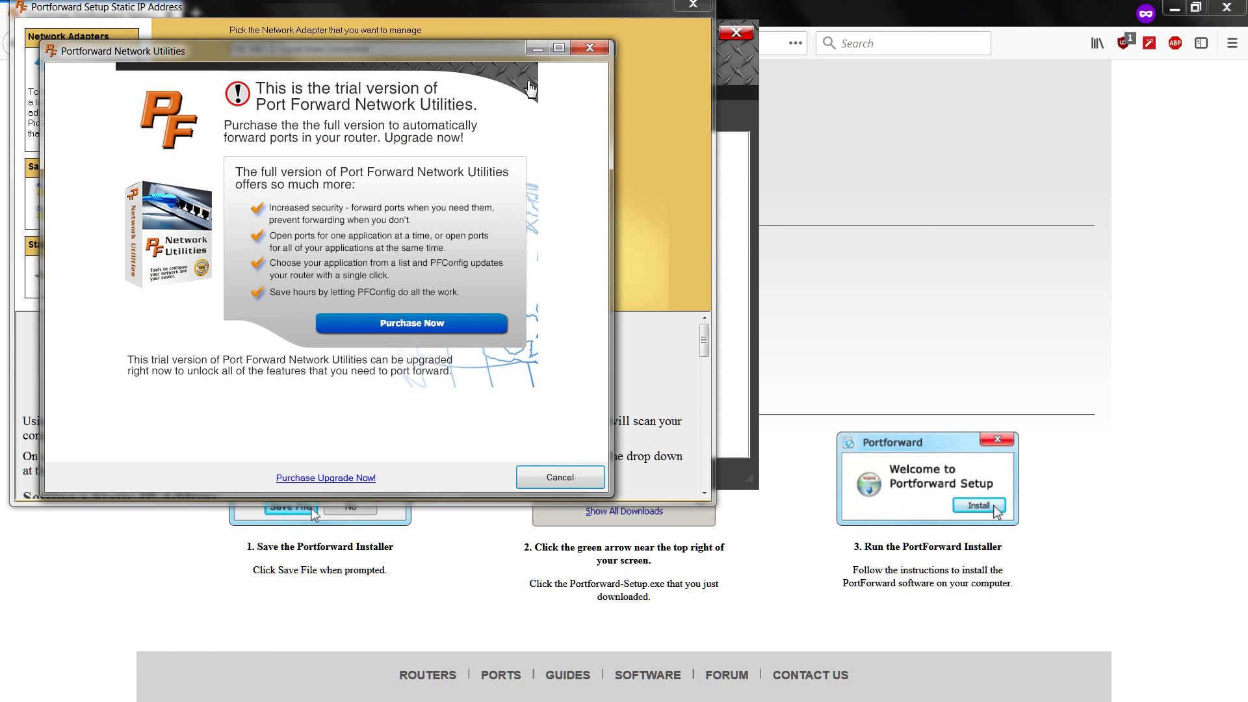
Check TCP port 3210 in Port Checker, which reports it not open, then return to Firefox
{"action": "left_click", "coordinate": [589, 46]}
{"action": "key", "text": "alt+Tab"}
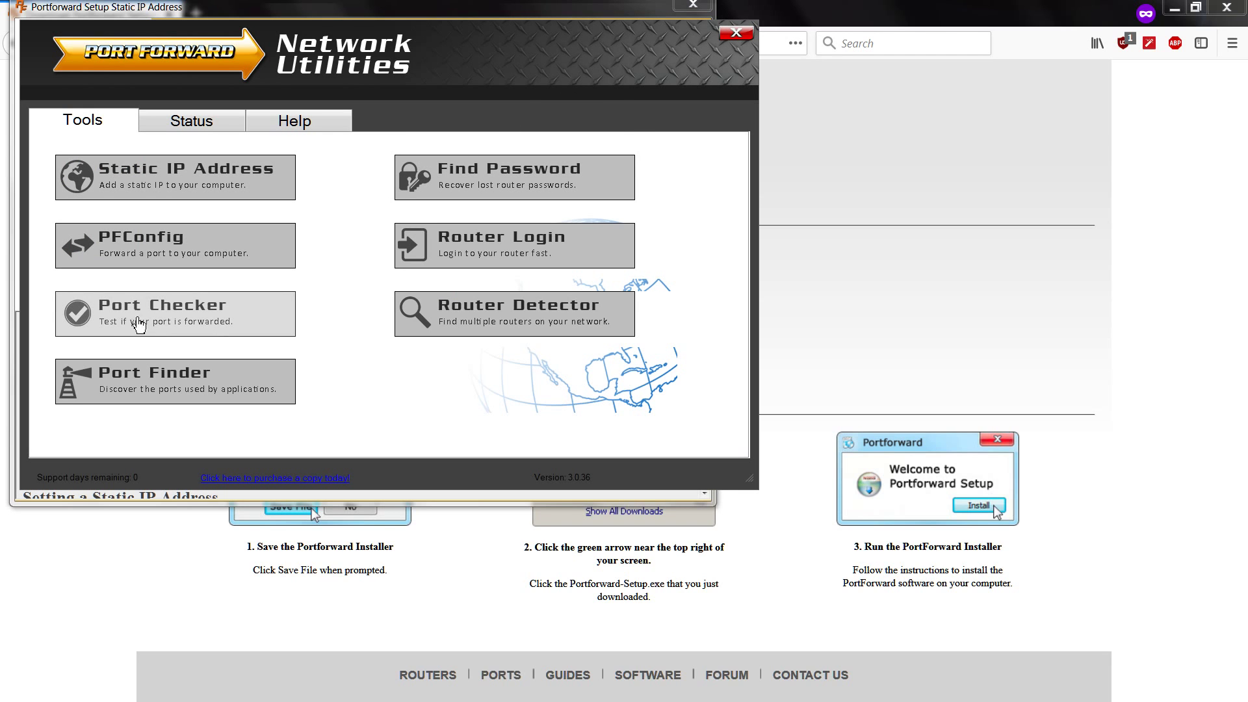
{"action": "left_click", "coordinate": [115, 320]}
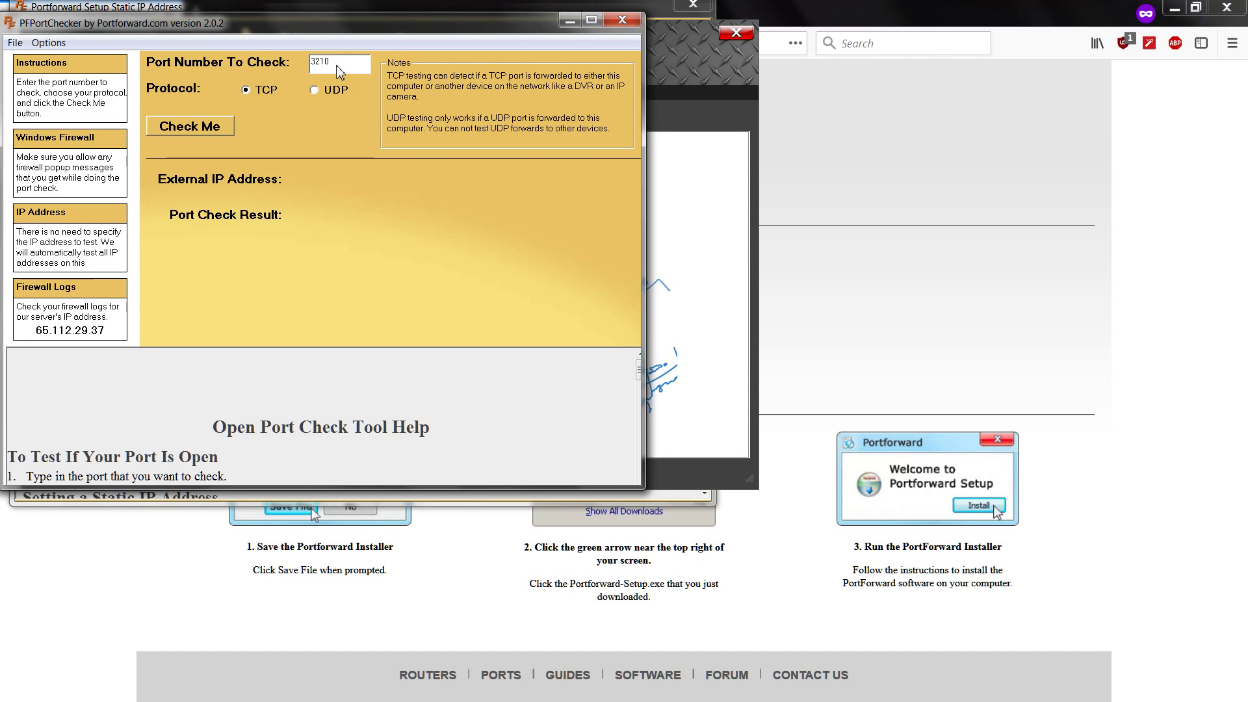
{"action": "left_click", "coordinate": [204, 128]}
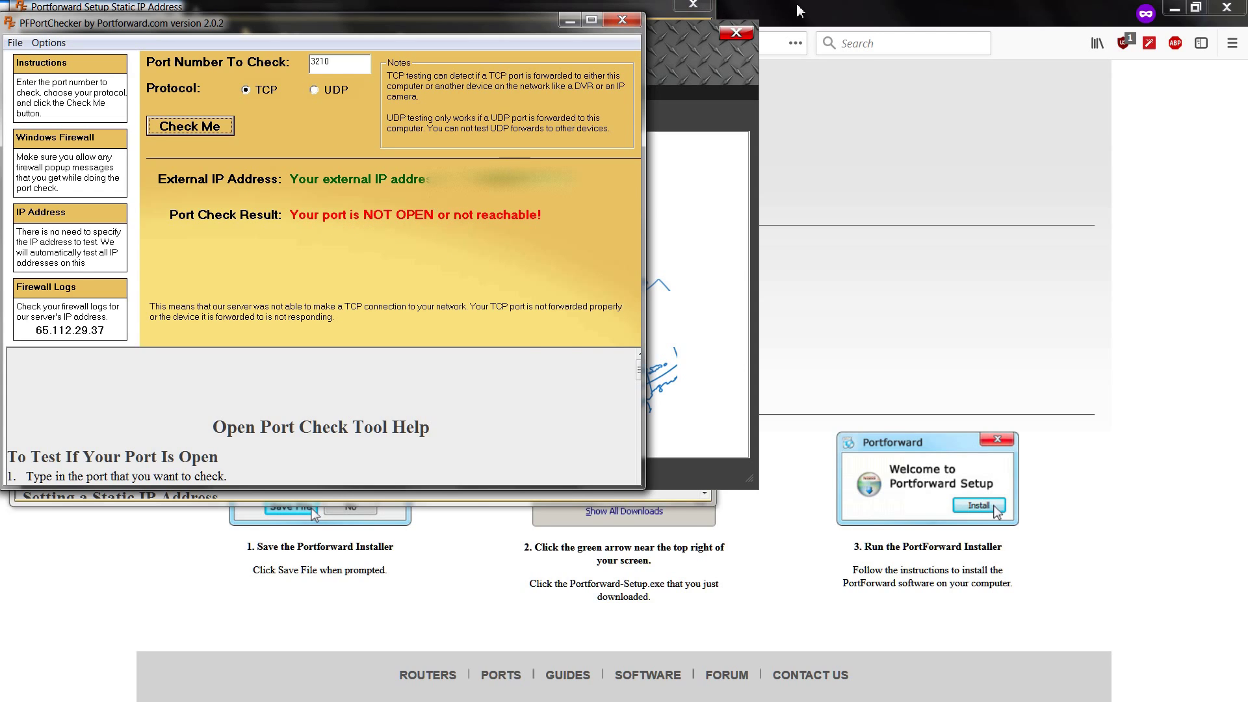
{"action": "left_click", "coordinate": [817, 14]}
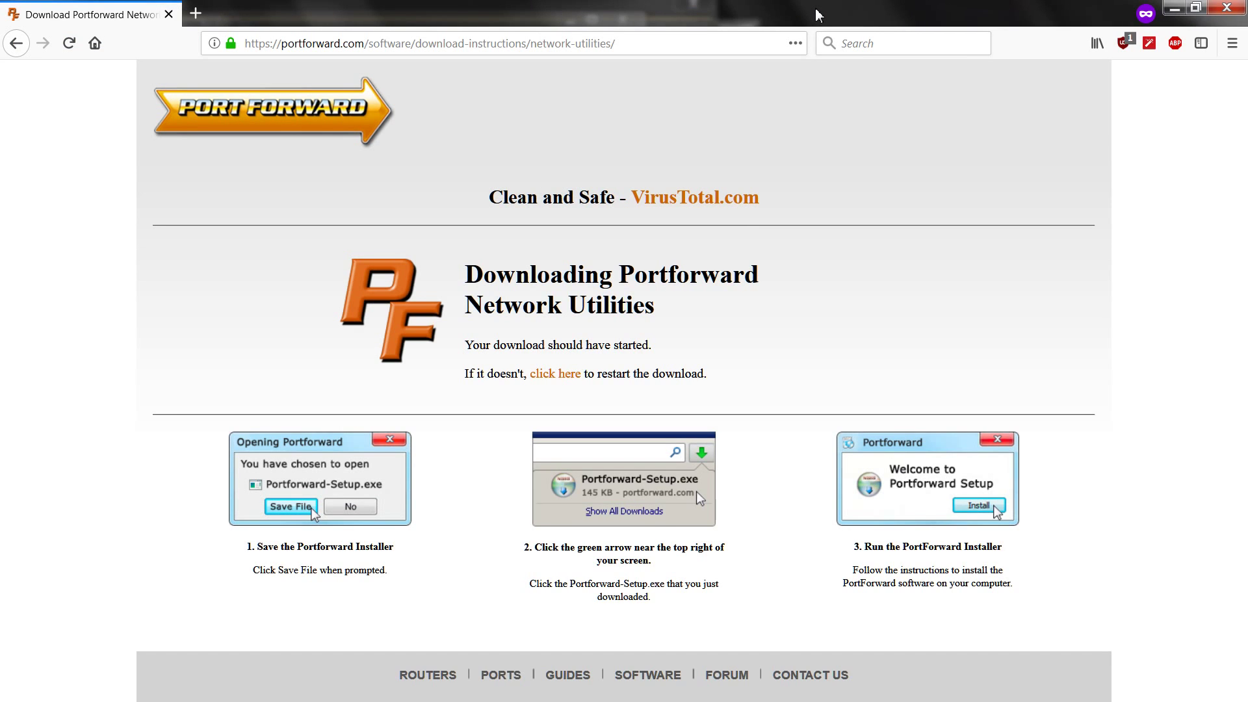
Log in to the router at 192.168.1.1 in a new private tab with the admin password
{"action": "left_click", "coordinate": [195, 14]}
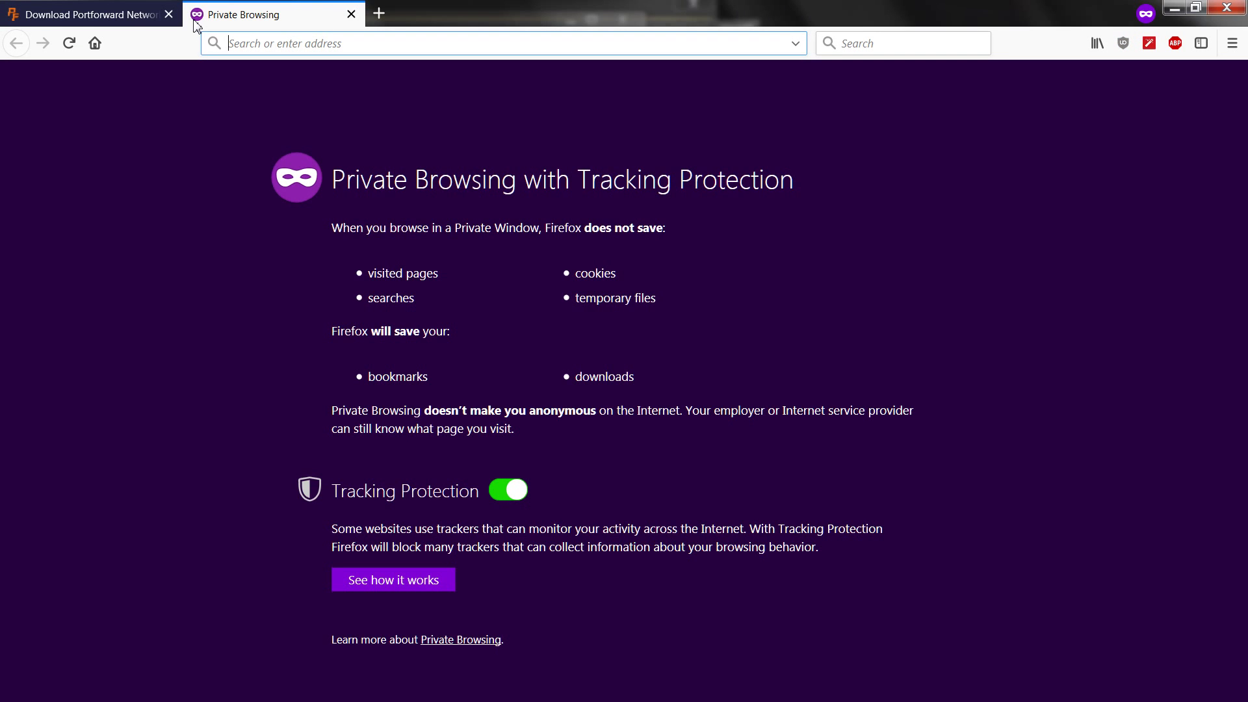
{"action": "type", "text": "192.16"}
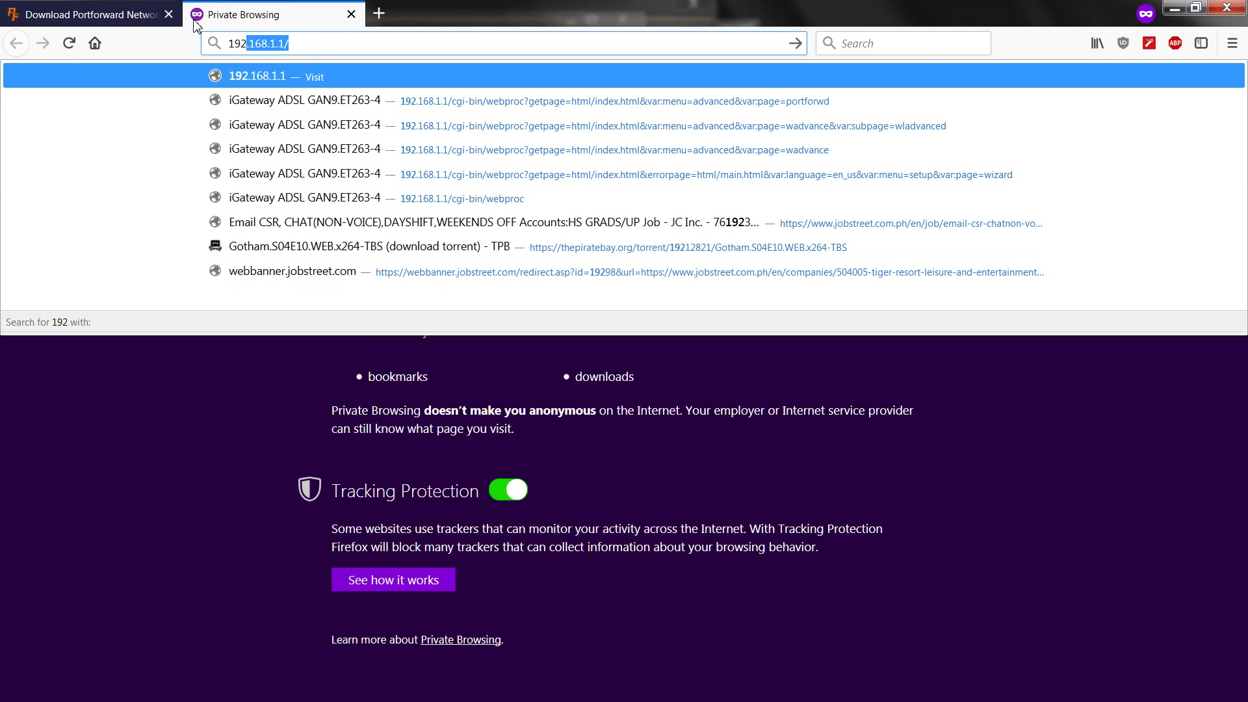
{"action": "type", "text": "8.1.1"}
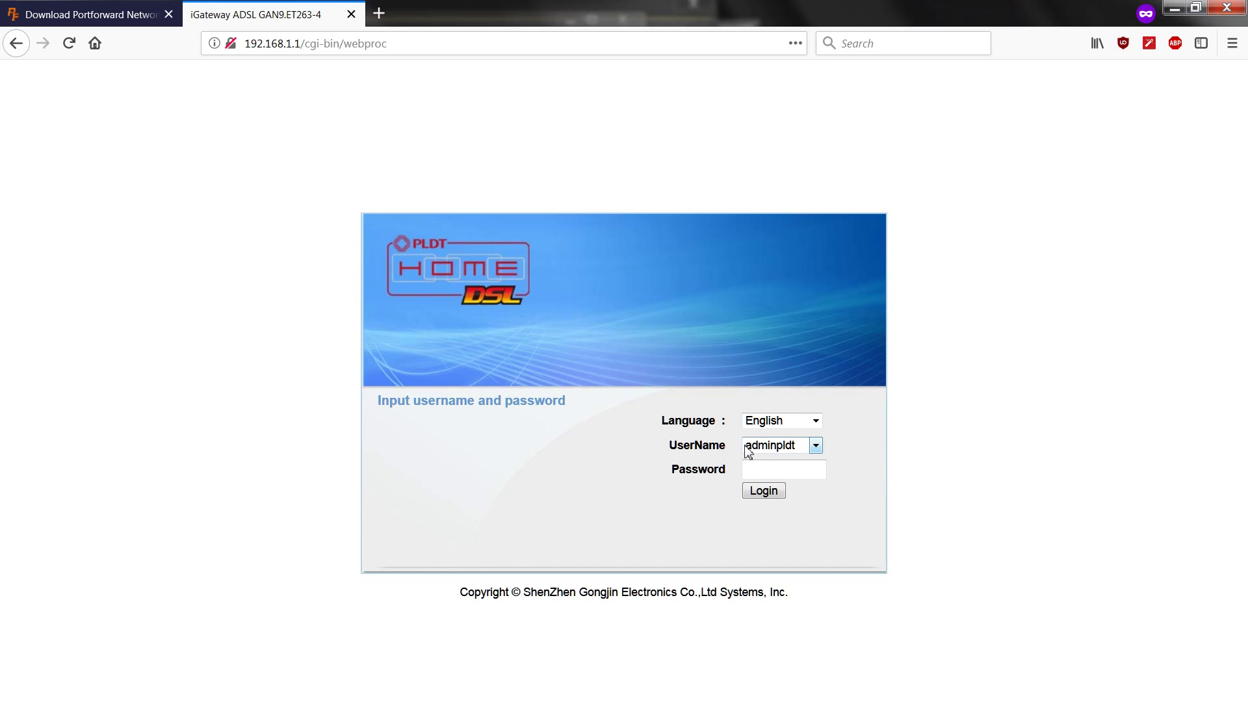
{"action": "left_click", "coordinate": [754, 469]}
{"action": "type", "text": "••••••••••"}
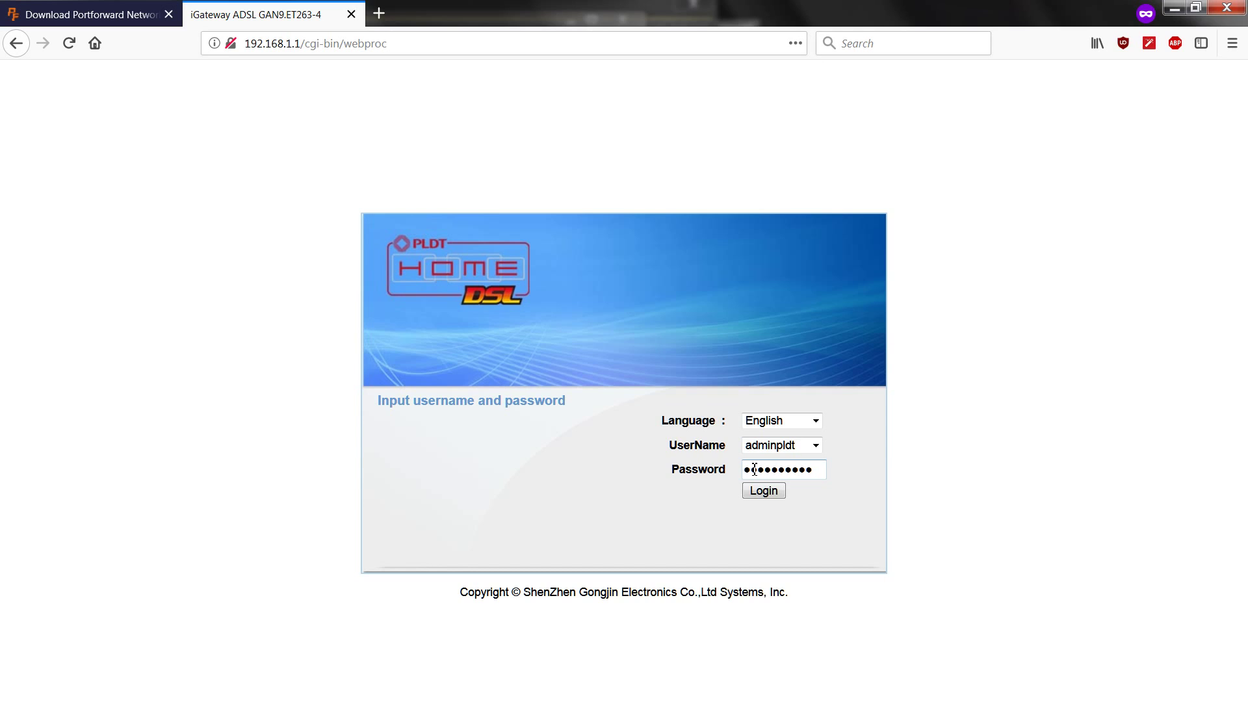
{"action": "key", "text": "Return"}
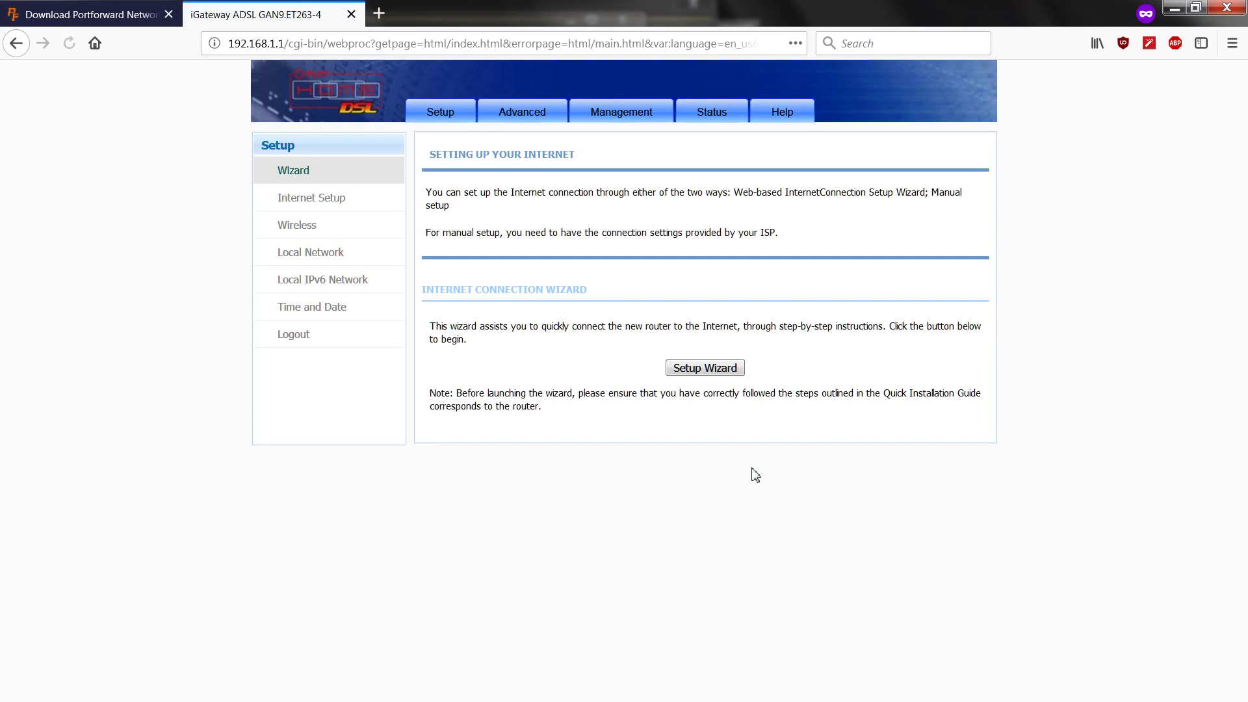
Go to Advanced > Port Forwarding and start a new forwarding entry
{"action": "left_click", "coordinate": [522, 112]}
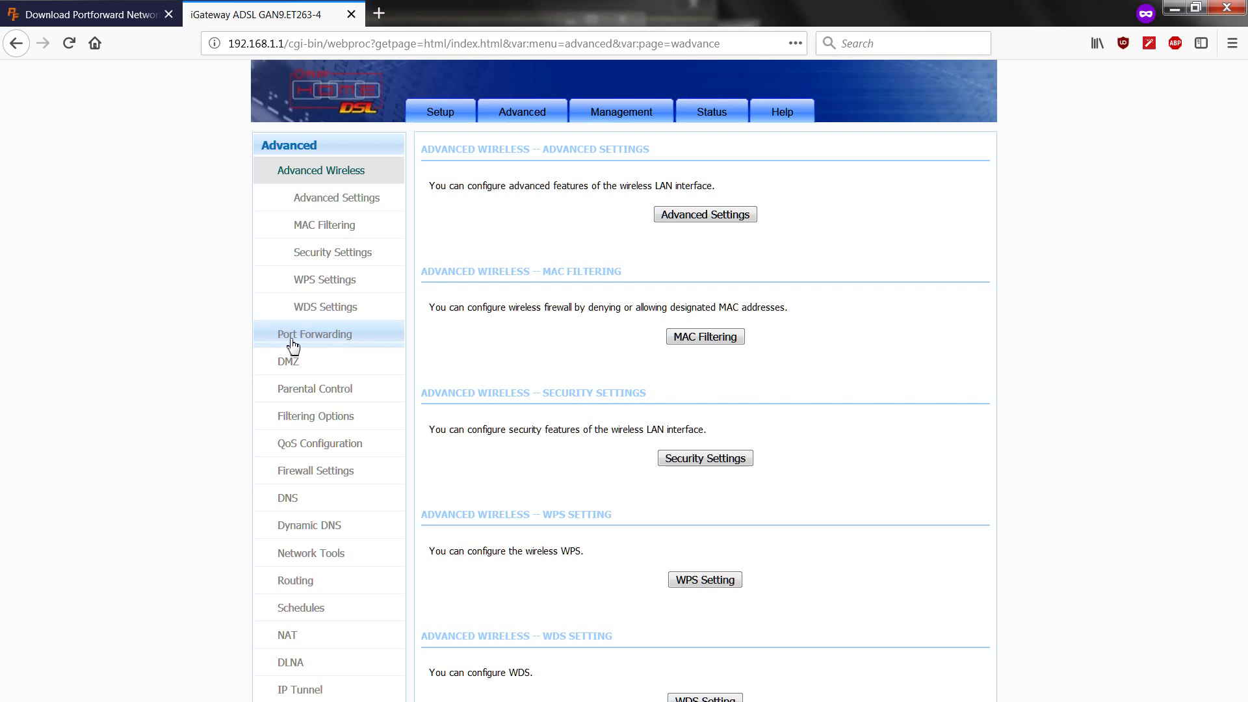
{"action": "left_click", "coordinate": [339, 336]}
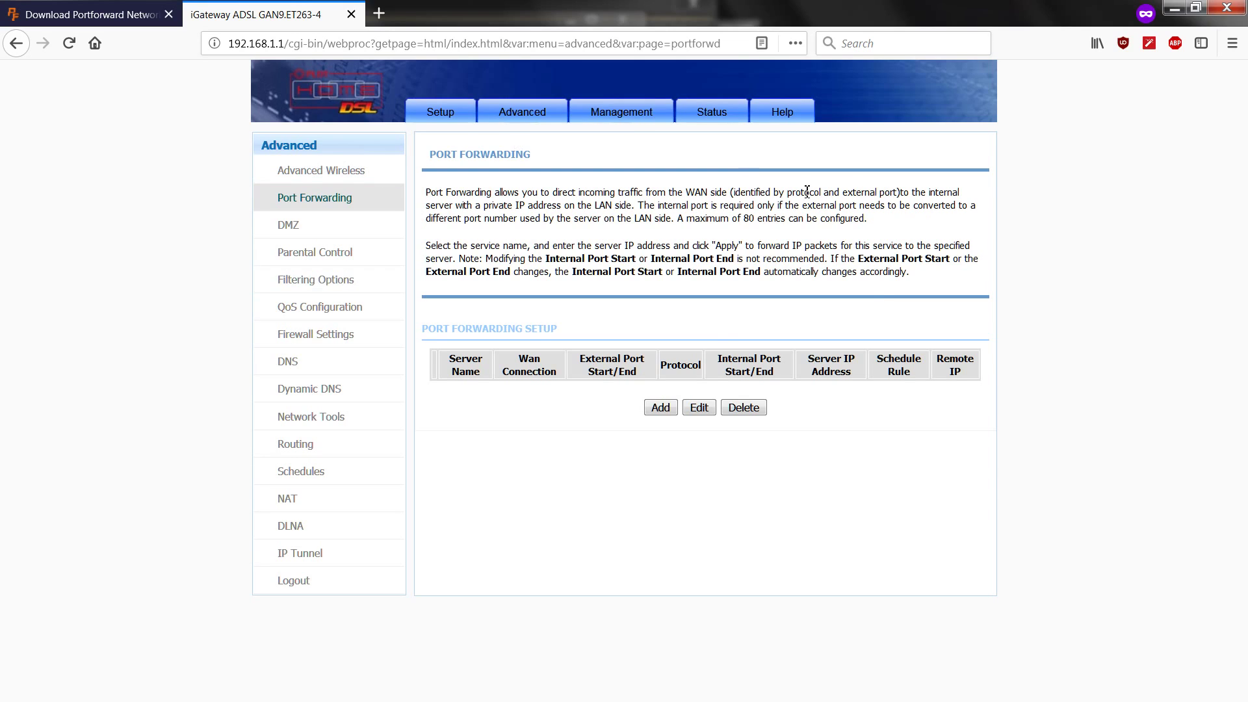
{"action": "left_click", "coordinate": [657, 409]}
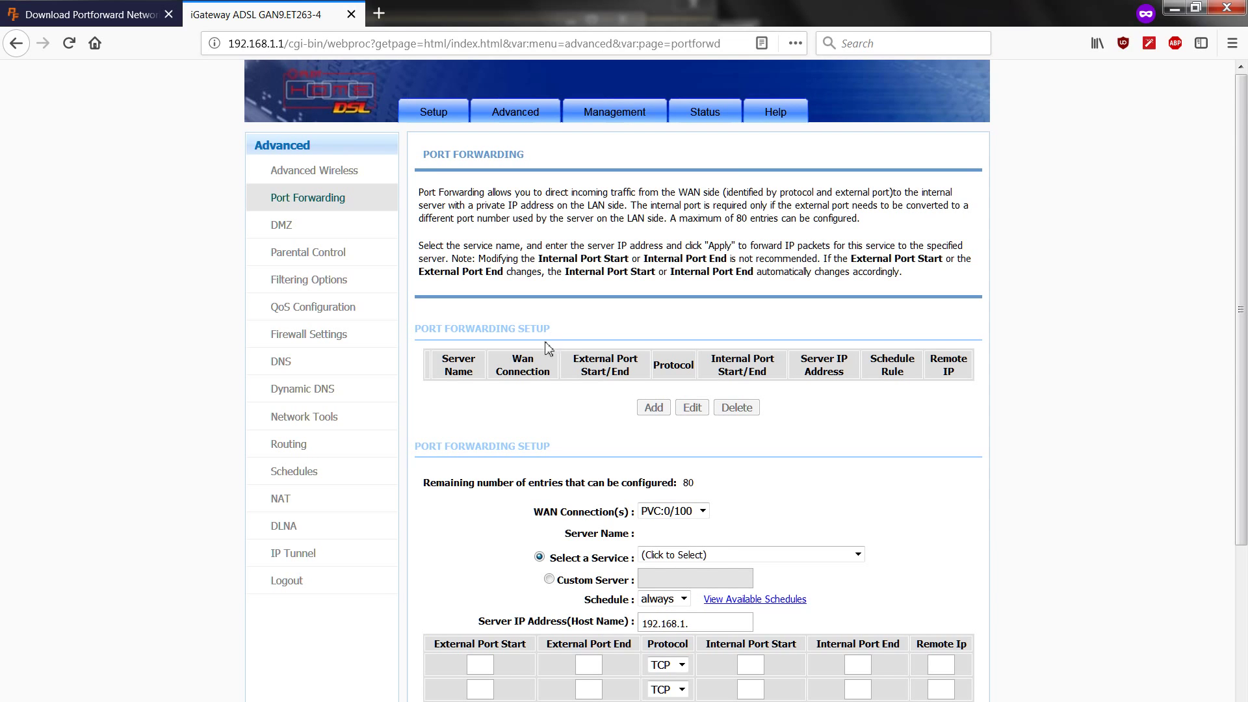
Choose Custom Server for the new rule and name it 'test'
{"action": "scroll", "coordinate": [539, 421], "scroll_direction": "down", "scroll_amount": 4}
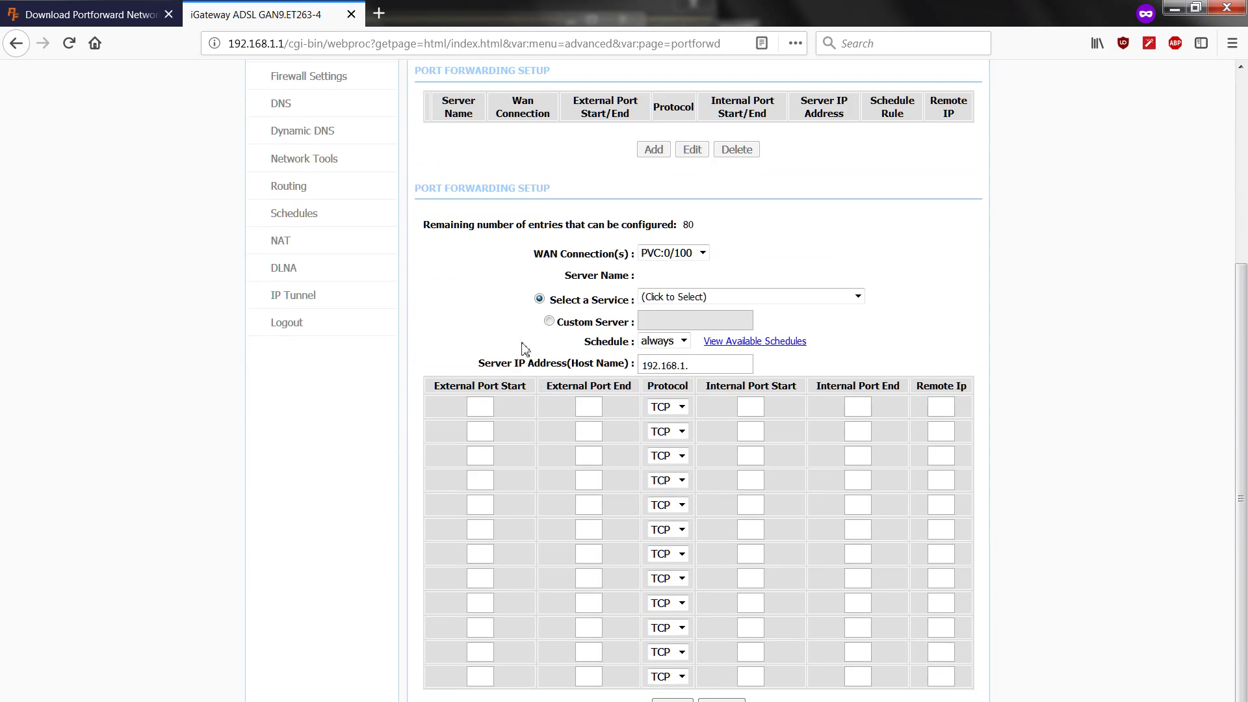
{"action": "left_click", "coordinate": [550, 323]}
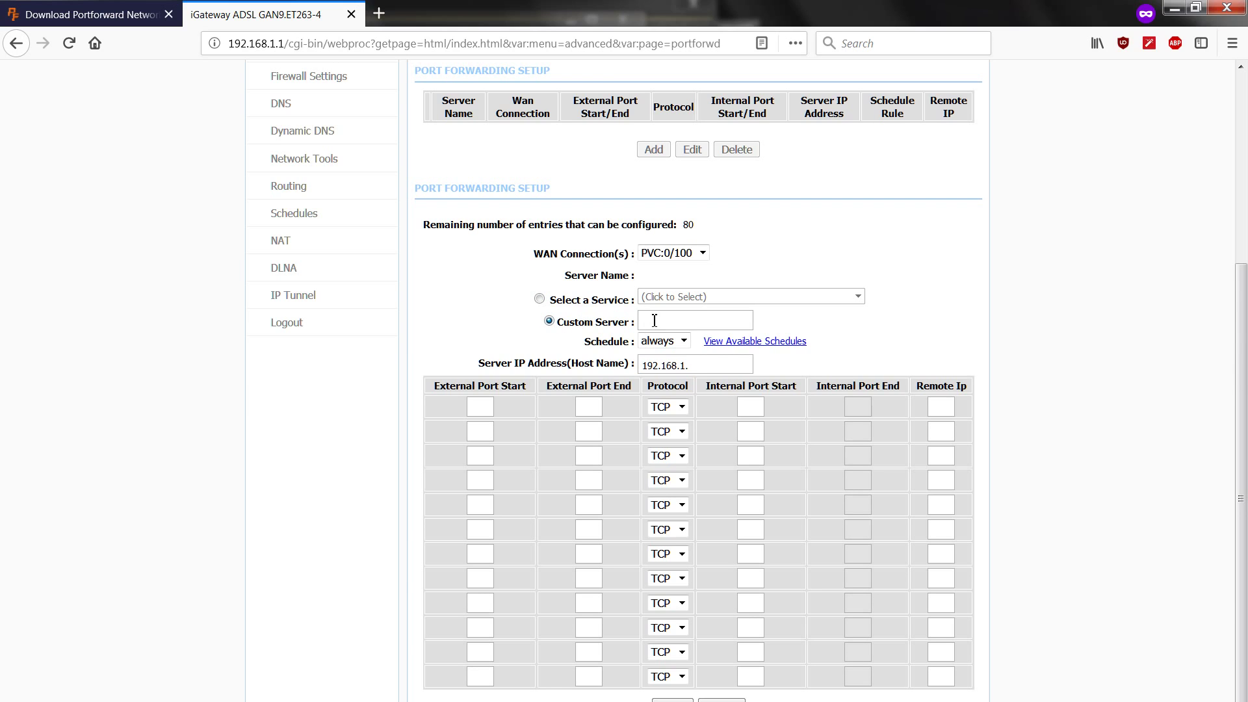
{"action": "type", "text": "test"}
Look up the computer's IP address 192.168.1.2 in the Static IP Address tool
{"action": "key", "text": "alt+Tab"}
{"action": "key", "text": "alt+Tab"}
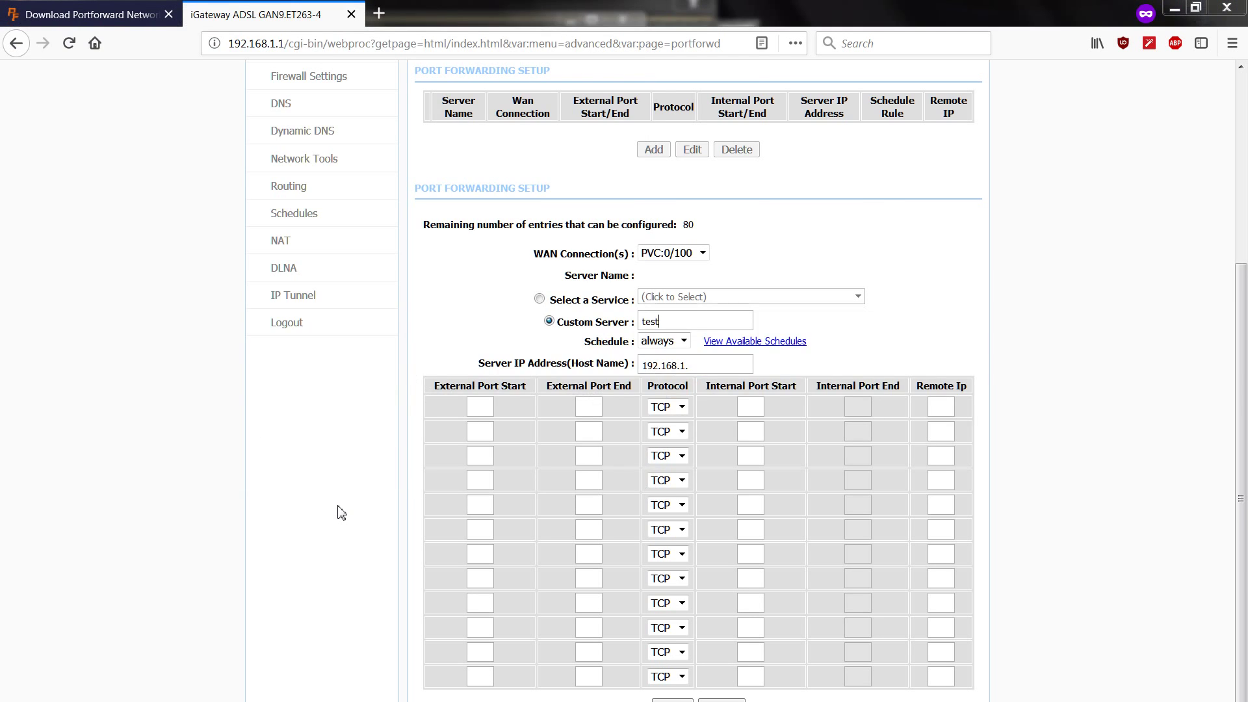
{"action": "key", "text": "alt+Tab"}
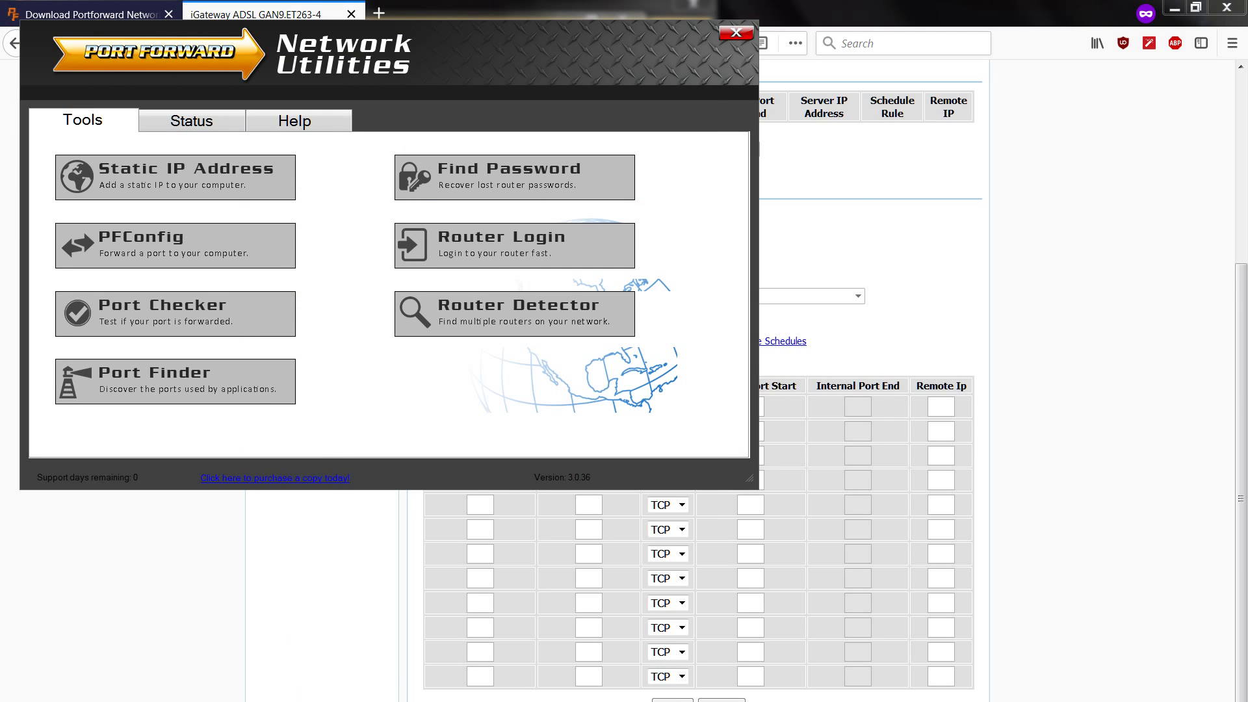
{"action": "left_click", "coordinate": [188, 179]}
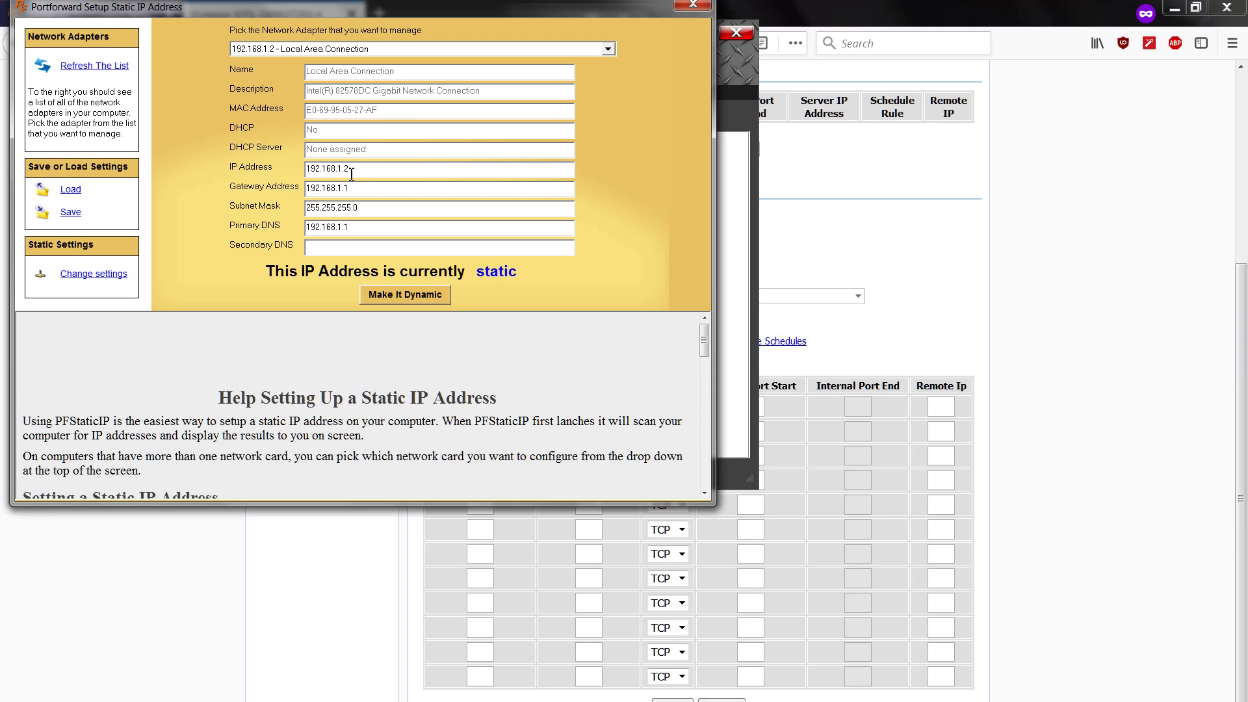
{"action": "left_click_drag", "start_coordinate": [350, 170], "coordinate": [328, 169]}
{"action": "left_click", "coordinate": [777, 247]}
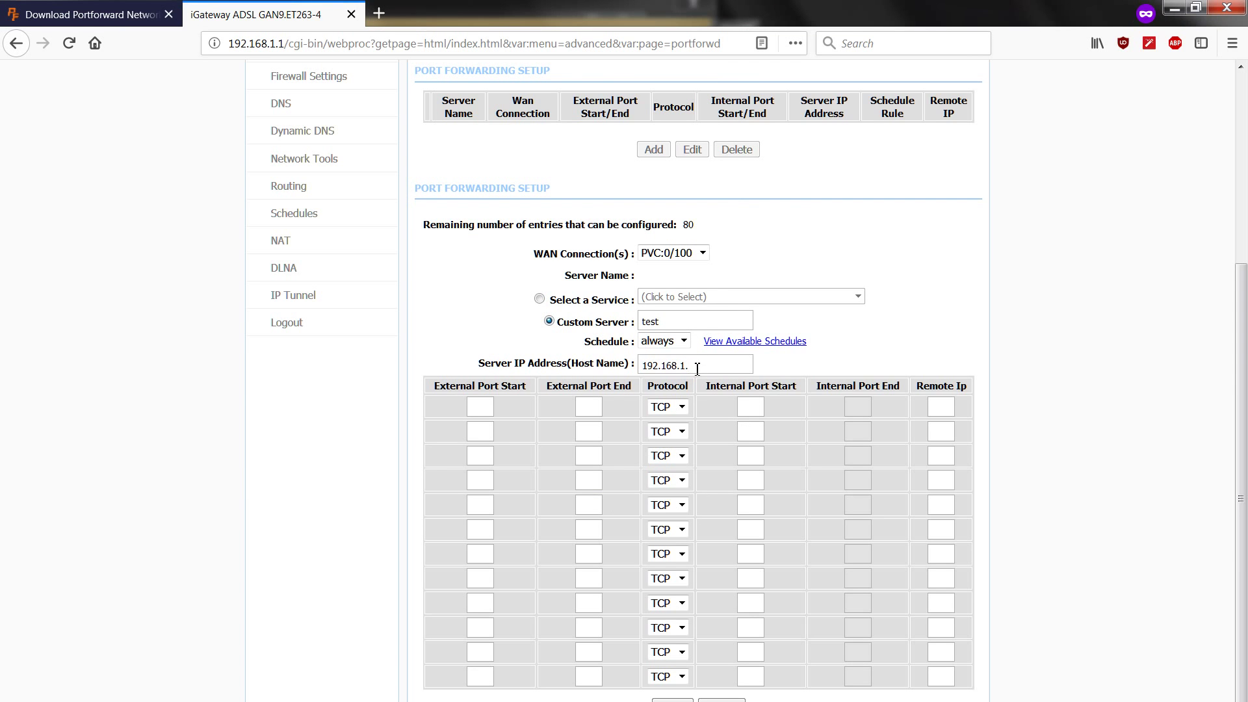
Add port 3210 rows for TCP and UDP and apply the forwarding rules
{"action": "left_click", "coordinate": [480, 408]}
{"action": "type", "text": "3210"}
{"action": "key", "text": "Tab"}
{"action": "type", "text": "3210"}
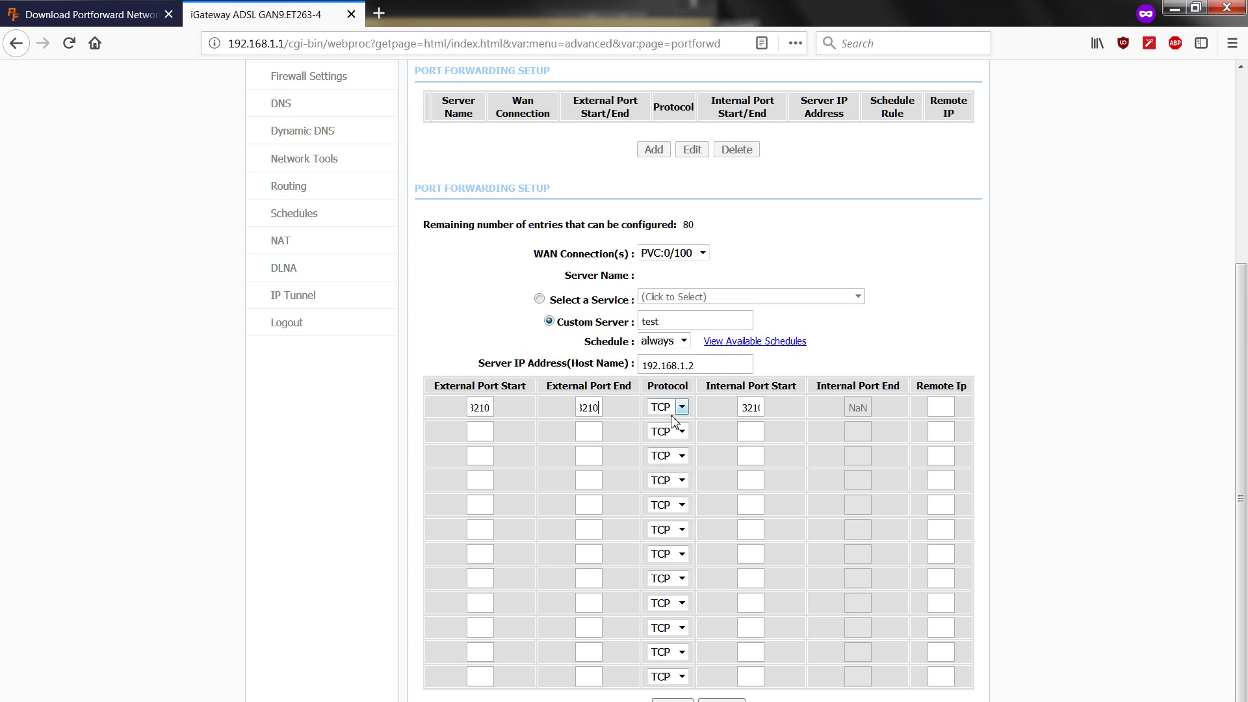
{"action": "left_click", "coordinate": [685, 432]}
{"action": "left_click", "coordinate": [663, 455]}
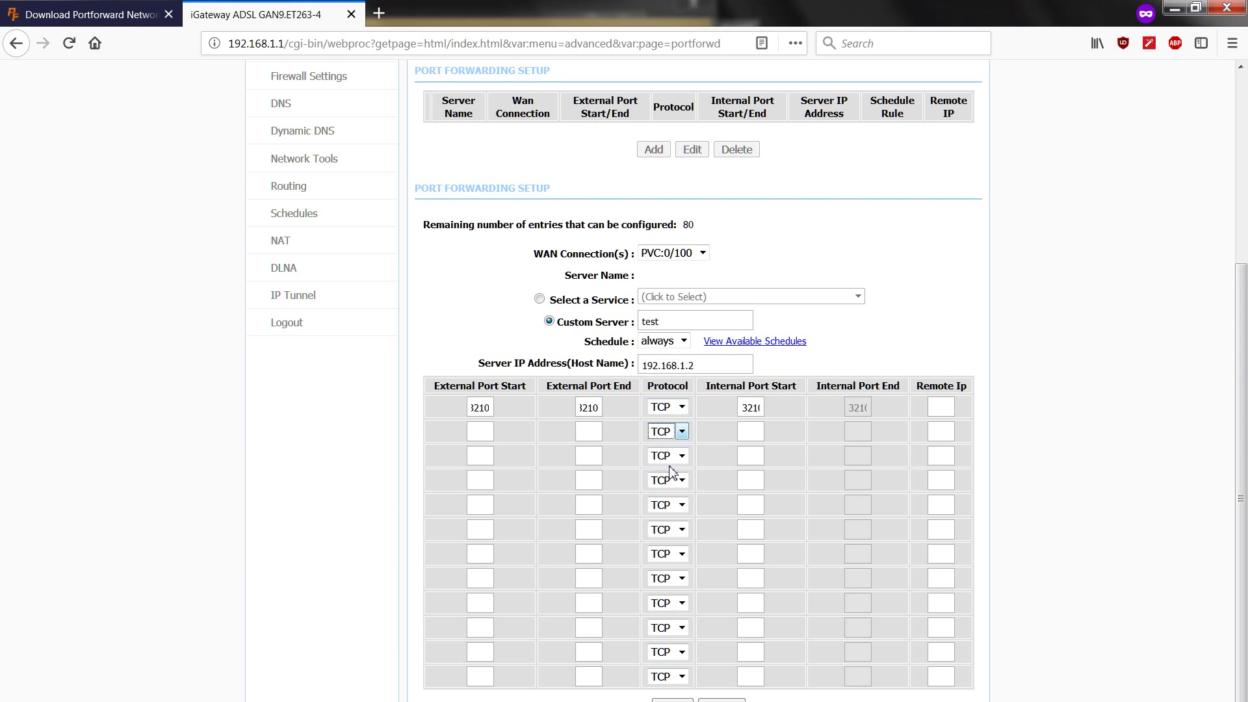
{"action": "left_click", "coordinate": [477, 433]}
{"action": "type", "text": "3210"}
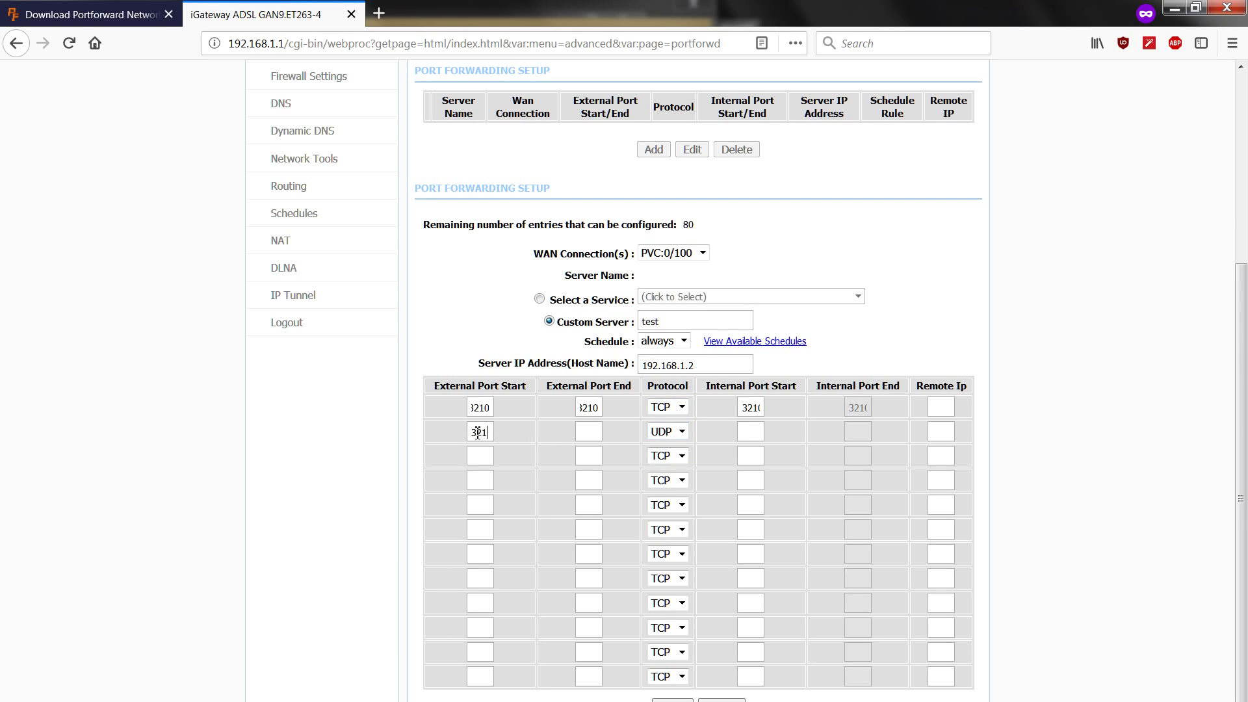
{"action": "key", "text": "Tab"}
{"action": "type", "text": "3210"}
{"action": "left_click", "coordinate": [669, 700]}
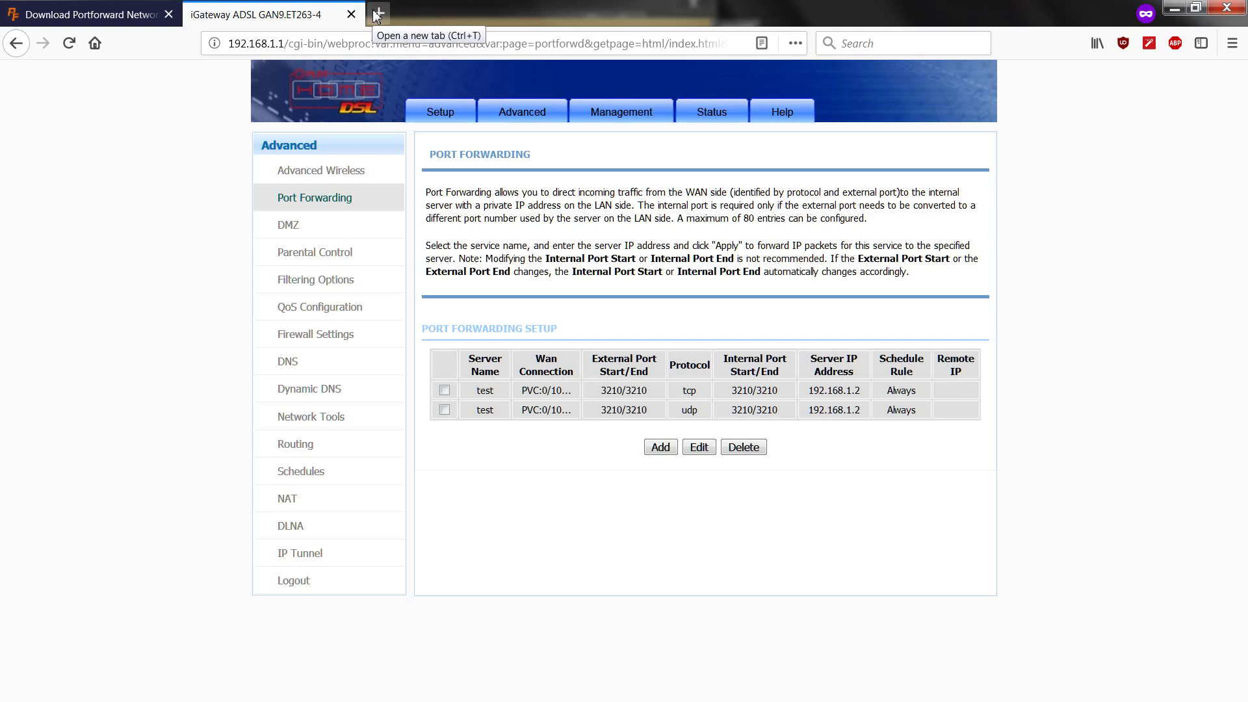
Run Port Checker on TCP port 3210 and see it reported OPEN
{"action": "key", "text": "alt+Tab"}
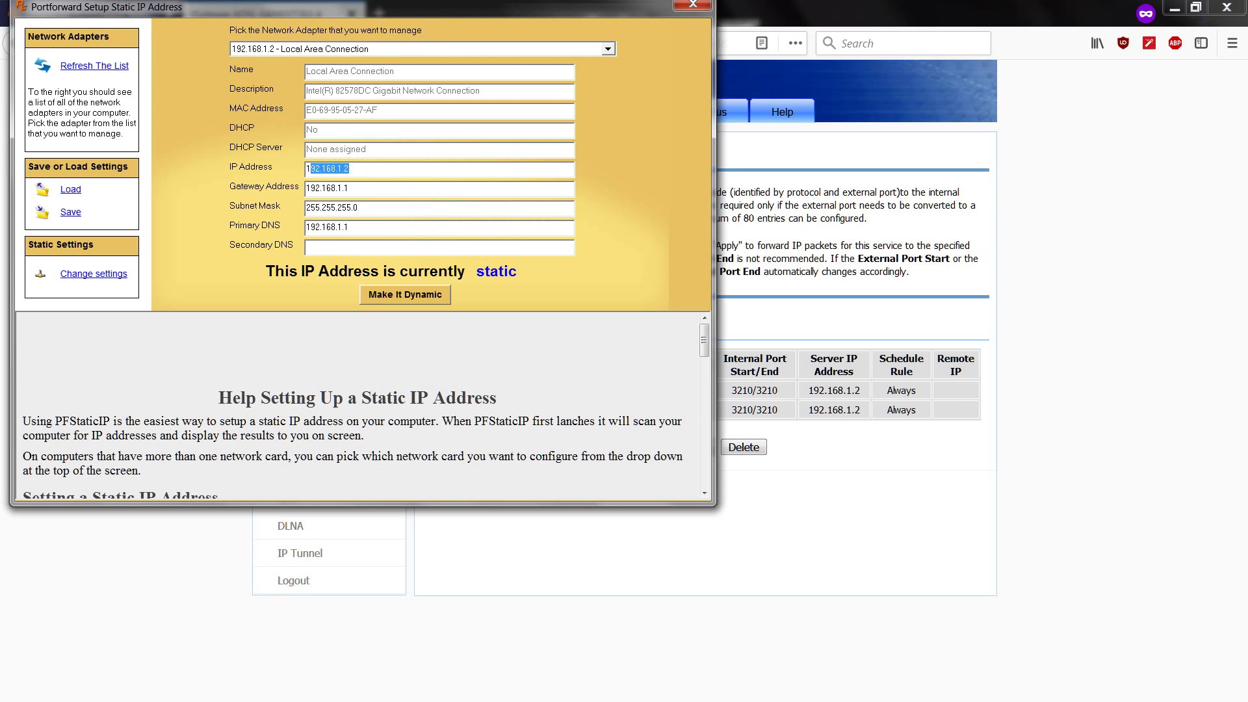
{"action": "key", "text": "alt+Tab"}
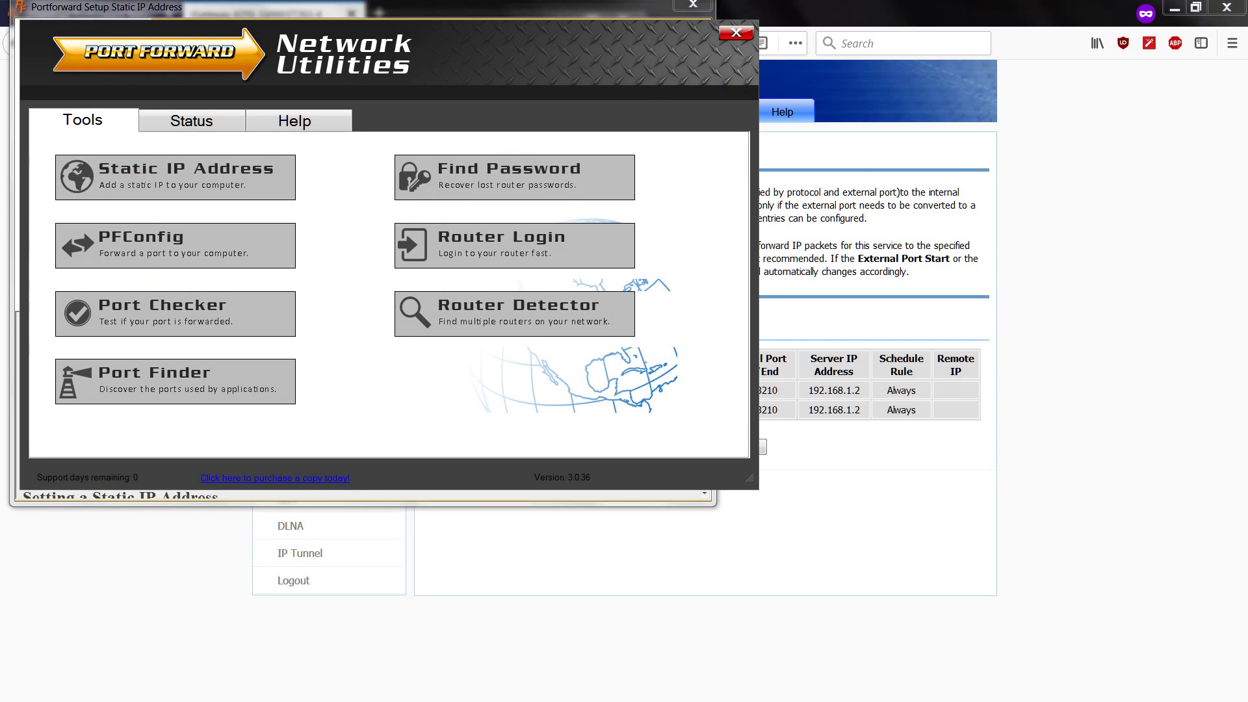
{"action": "left_click", "coordinate": [195, 314]}
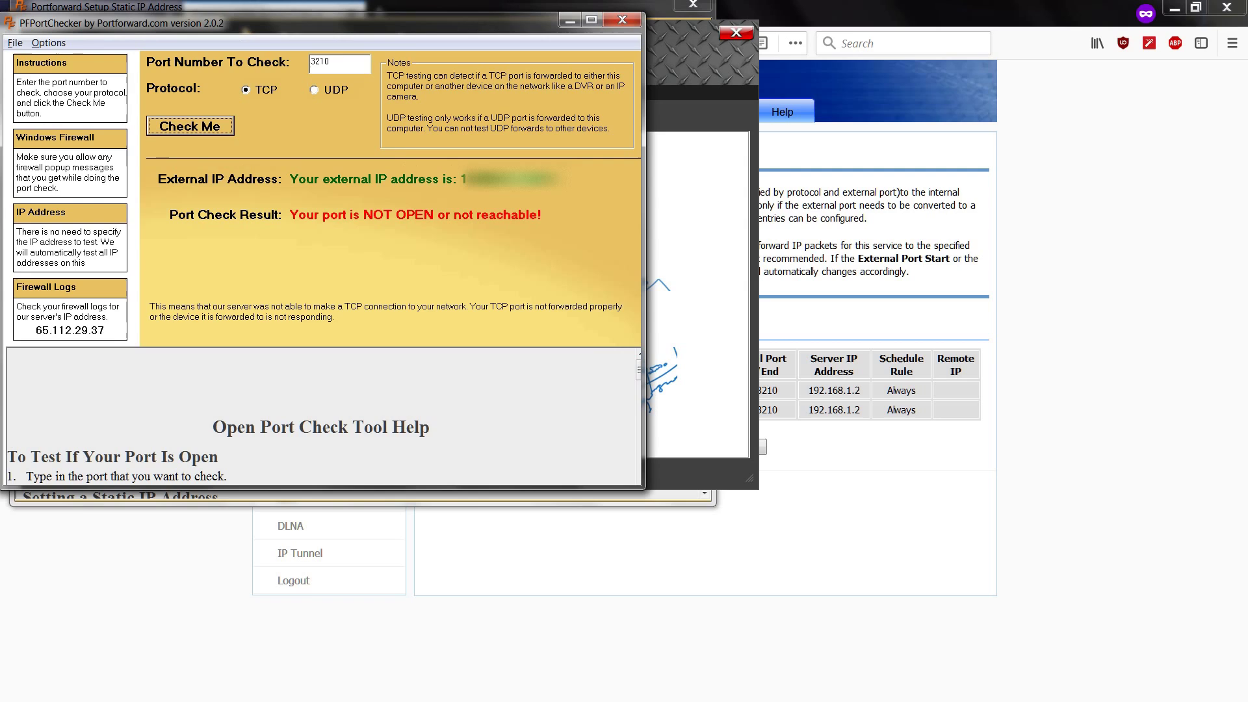
{"action": "left_click", "coordinate": [206, 129]}
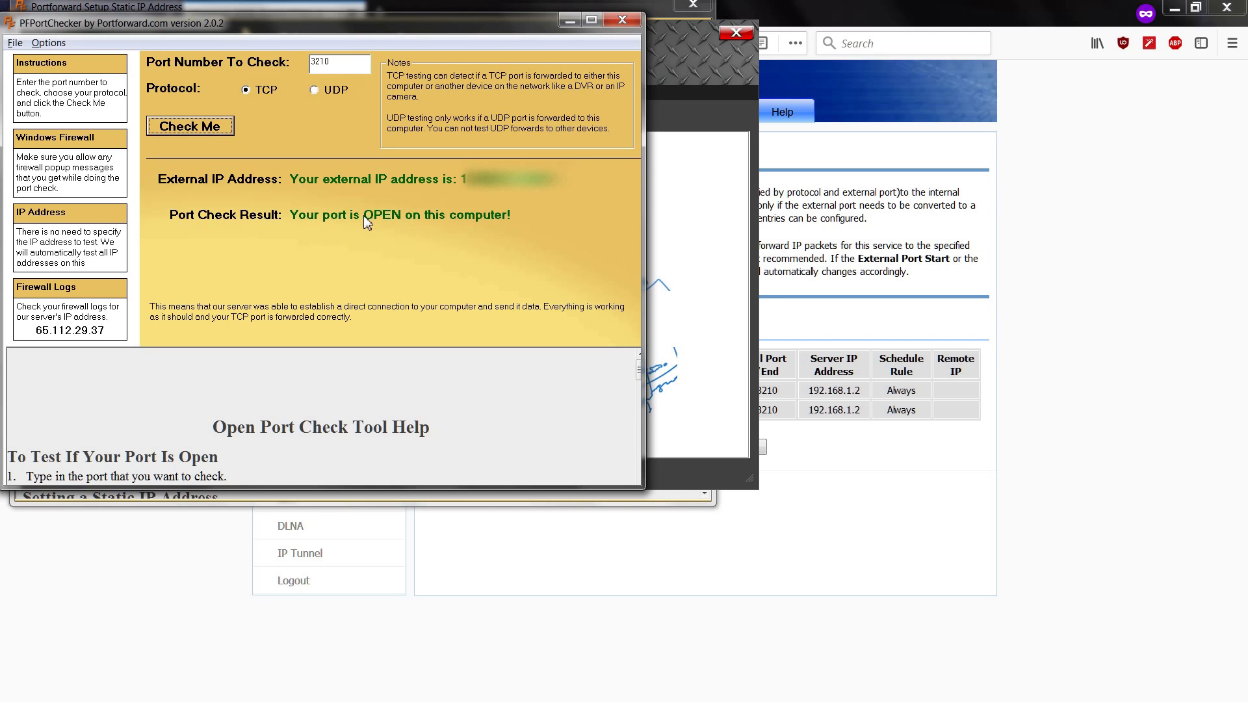
Load portchecker.co in a new private tab
{"action": "left_click", "coordinate": [842, 26]}
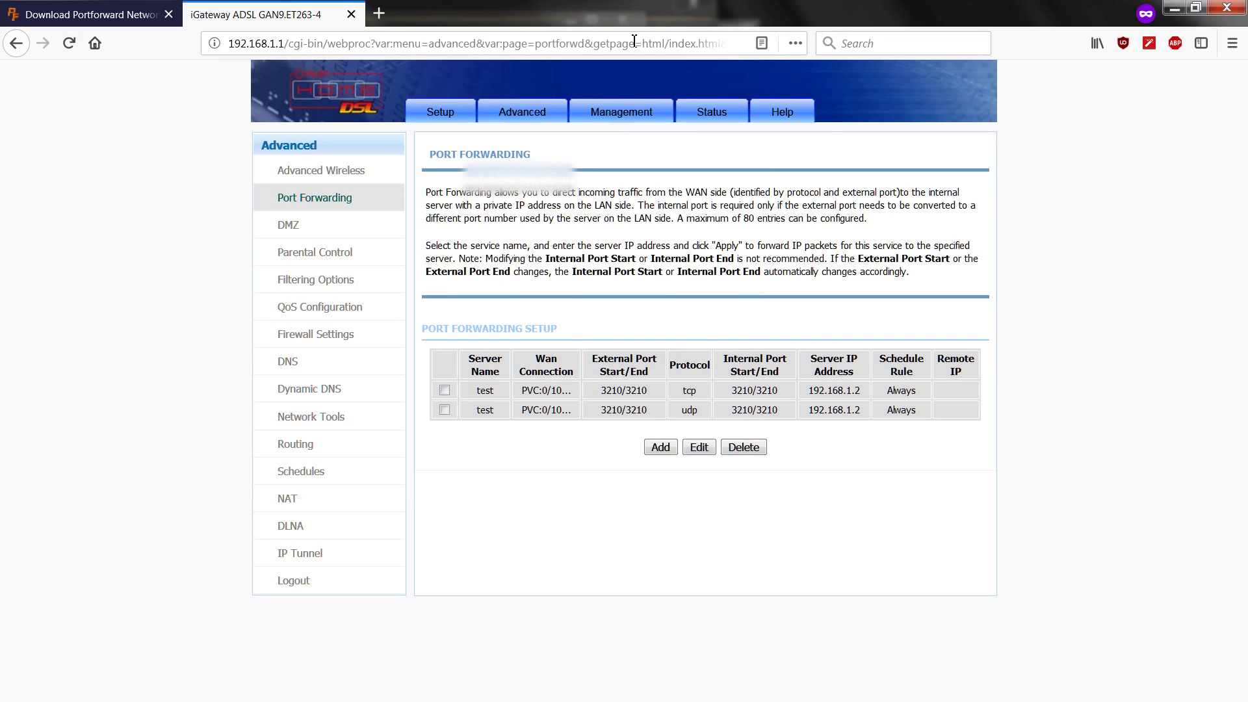
{"action": "left_click", "coordinate": [379, 14]}
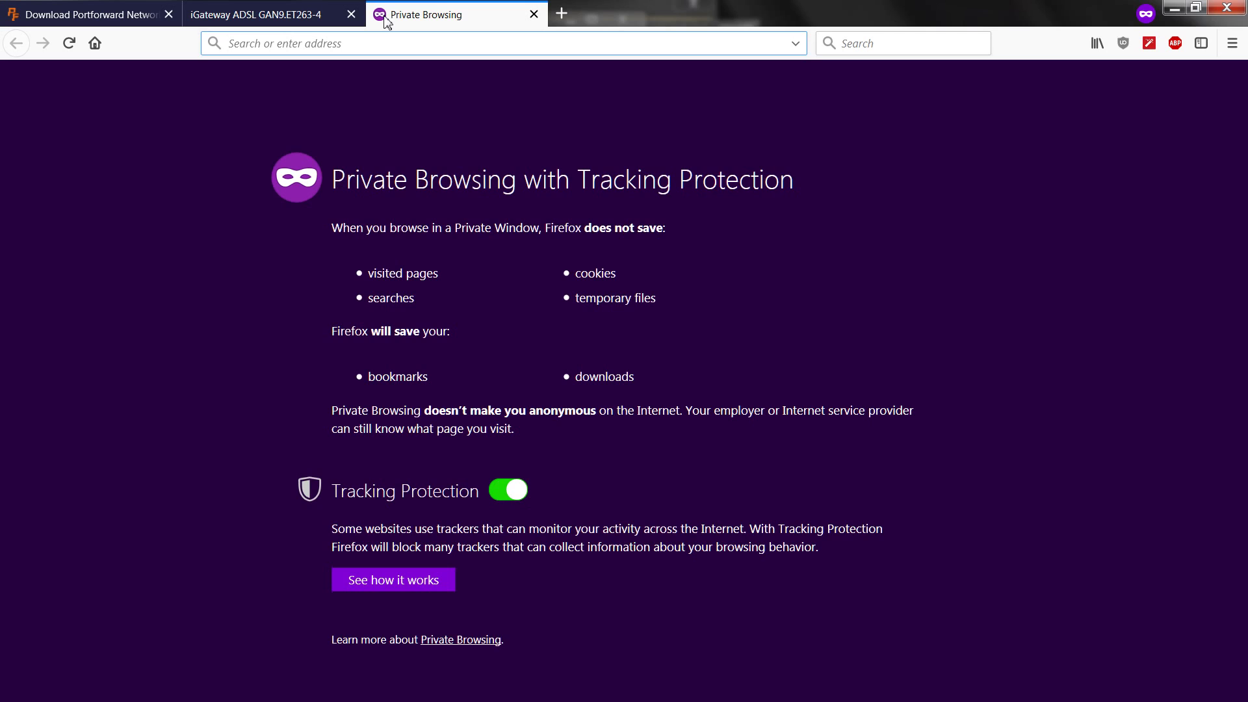
{"action": "type", "text": "portche"}
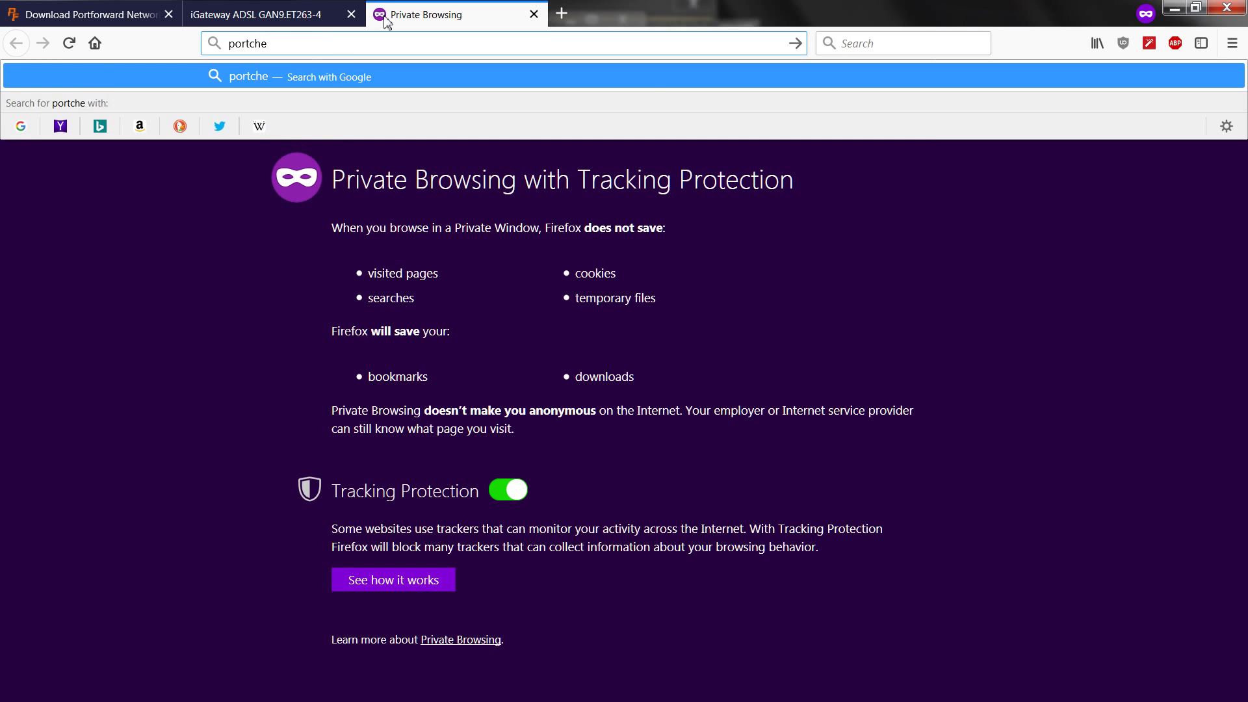
{"action": "type", "text": "cker.co"}
{"action": "key", "text": "Return"}
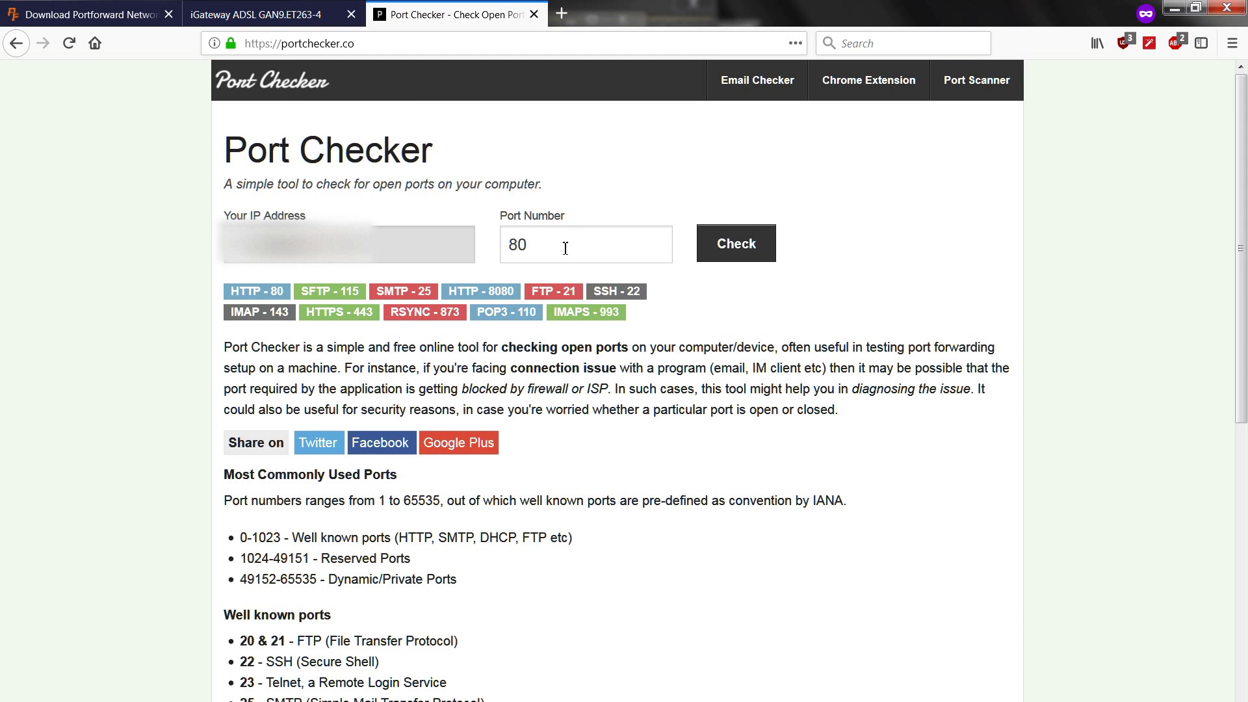
Check port 3210 instead of 80 and highlight the 'Port 3210 is open' result
{"action": "left_click_drag", "start_coordinate": [565, 249], "coordinate": [461, 247]}
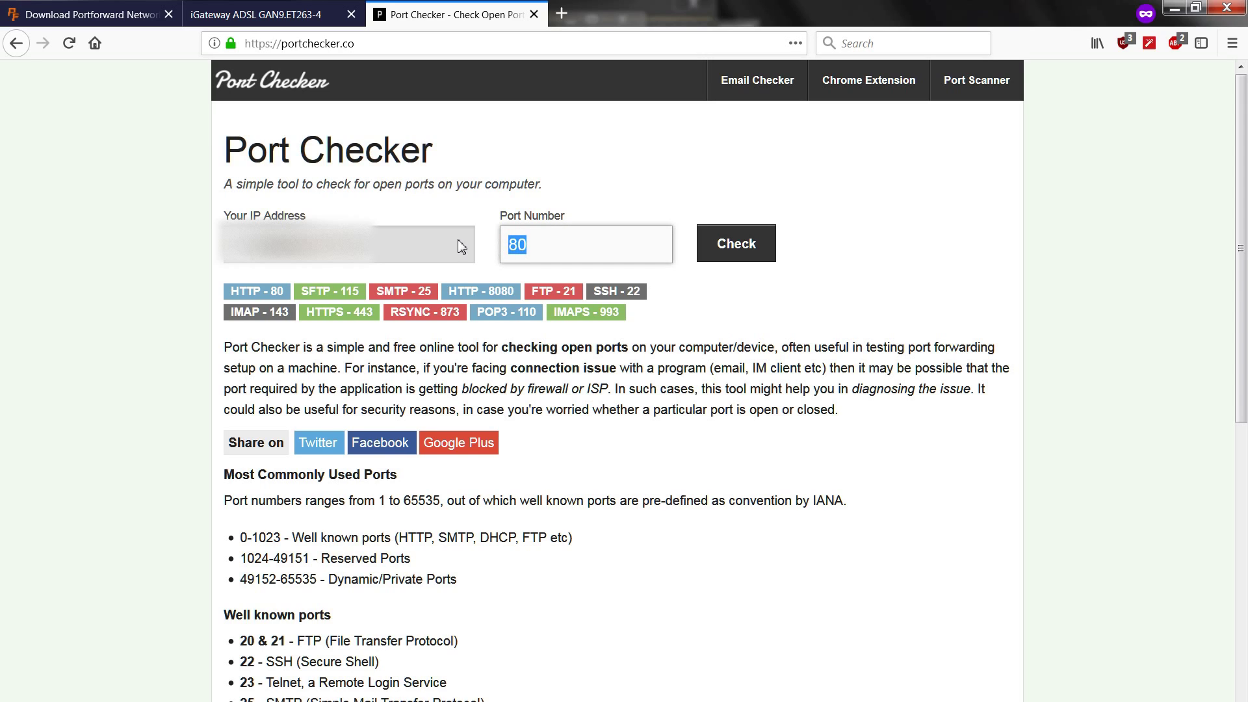
{"action": "type", "text": "3210"}
{"action": "left_click", "coordinate": [728, 258]}
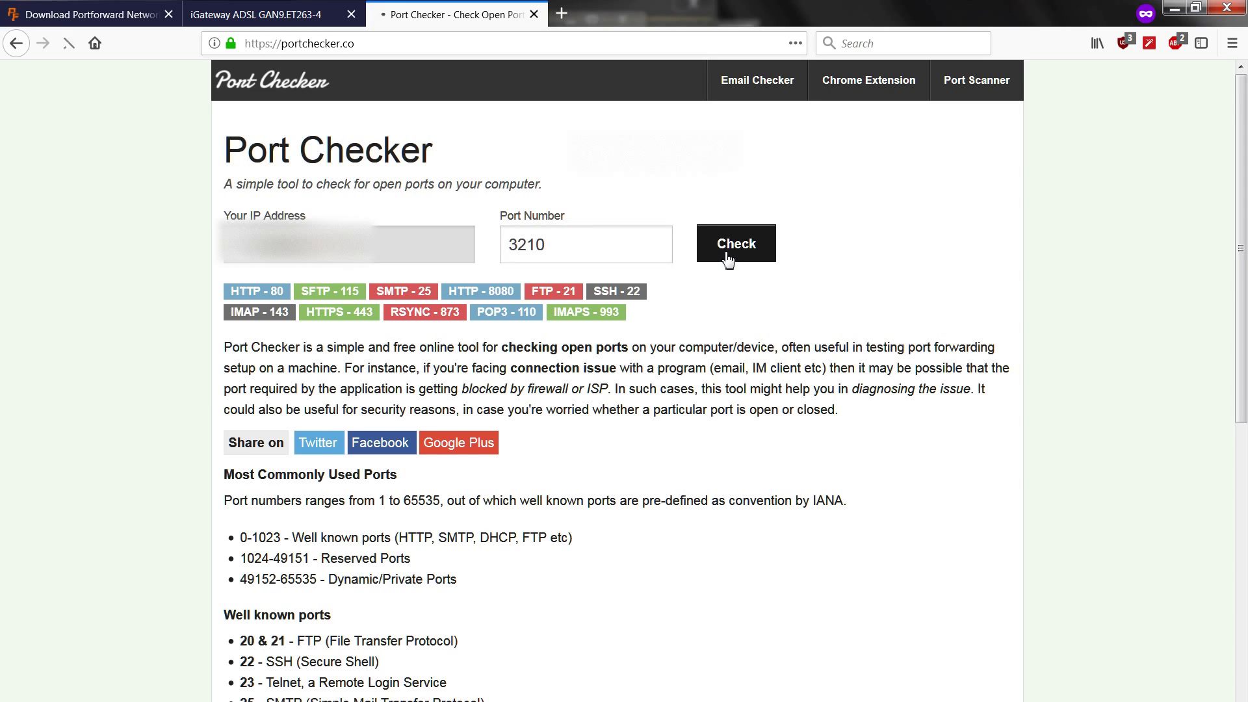
{"action": "left_click_drag", "start_coordinate": [575, 363], "coordinate": [238, 359]}
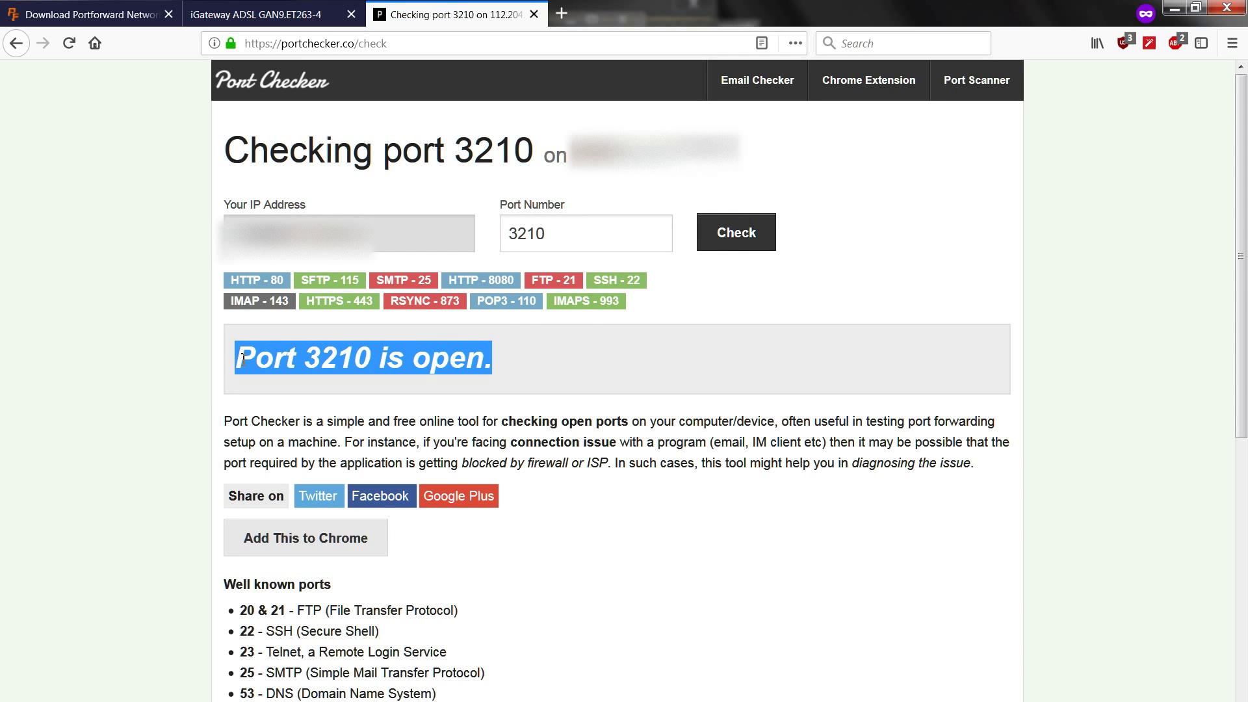